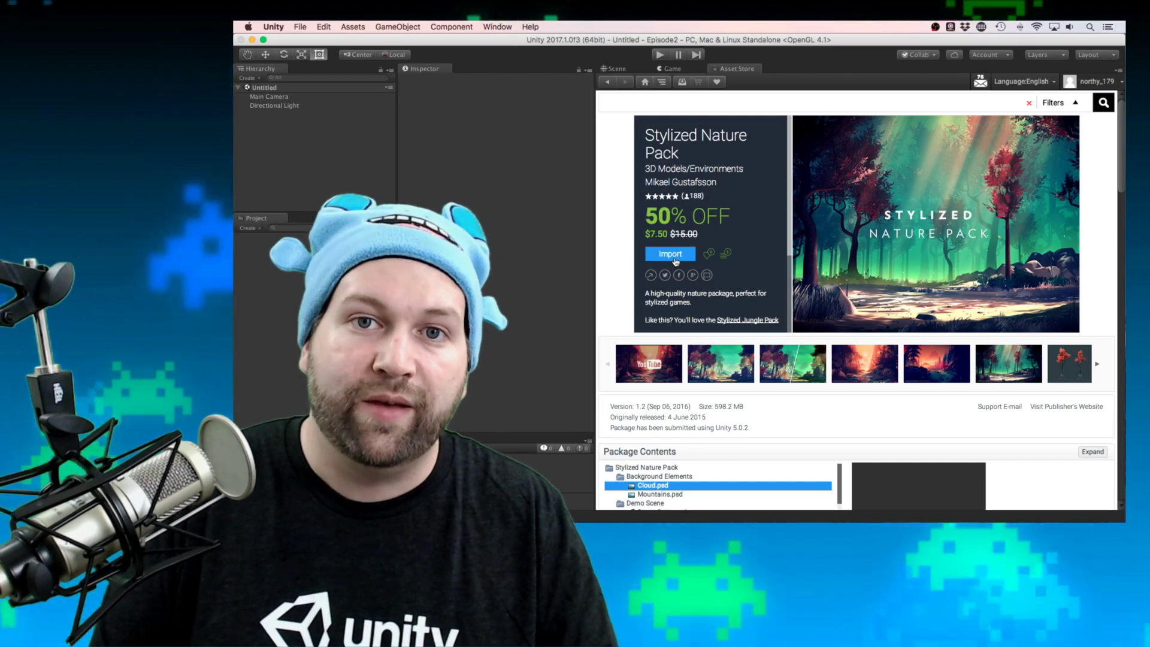
Import the Stylized Nature Pack and open its Tutorial PDF from the Project panel
left_click(674, 258)
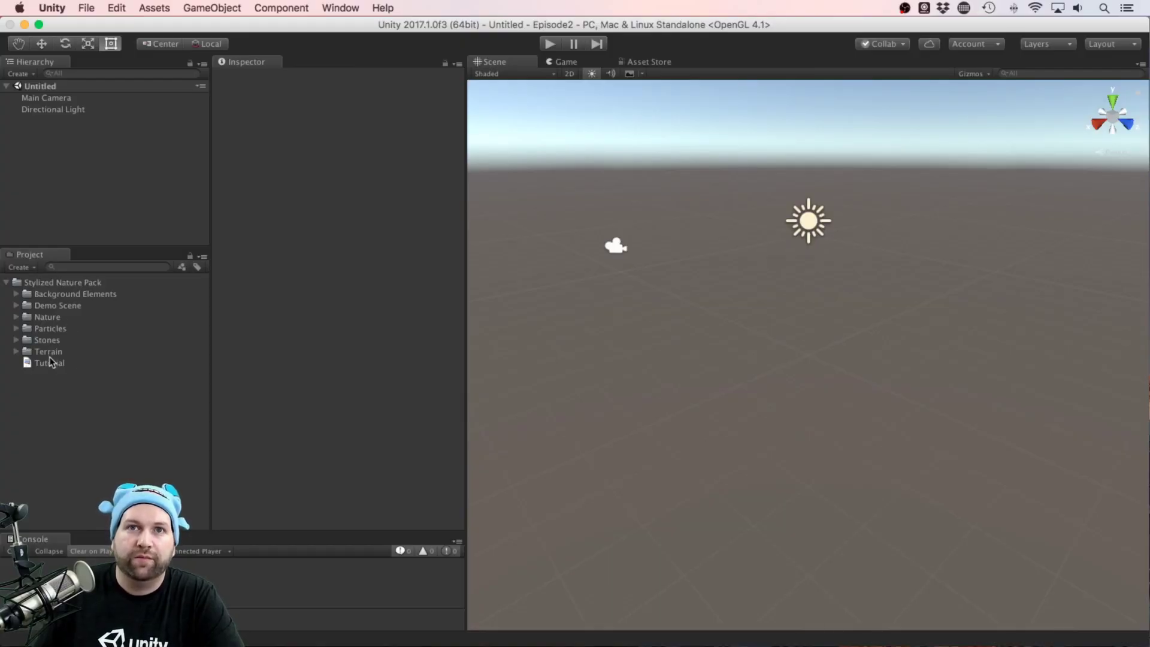
left_click(51, 365)
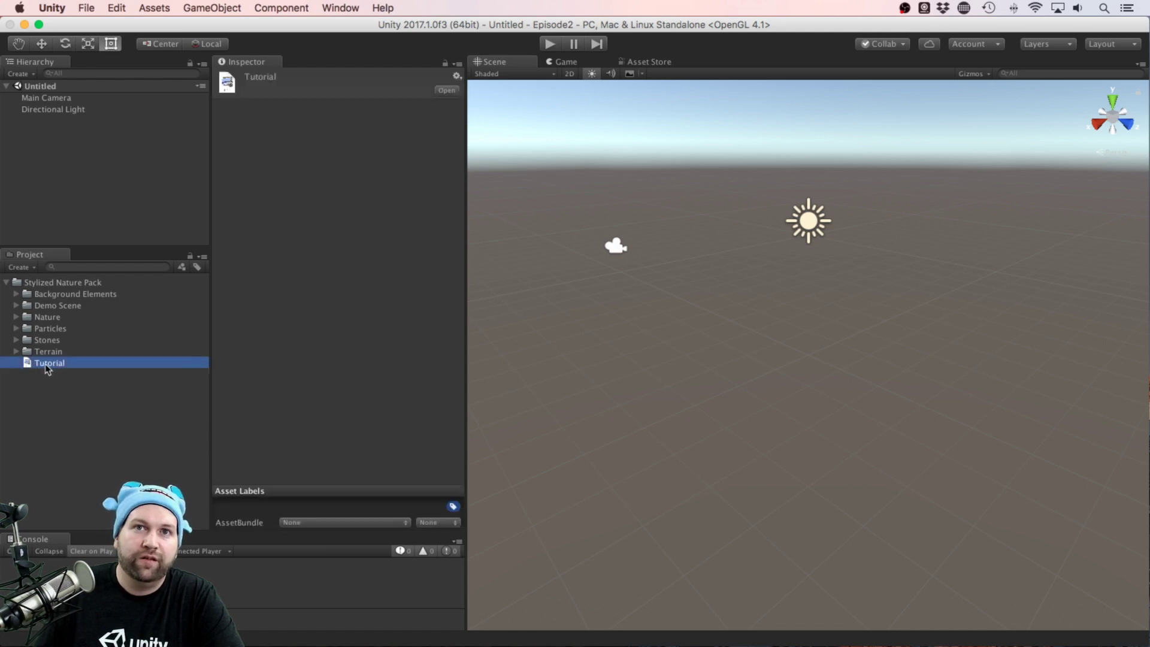
double_click(48, 365)
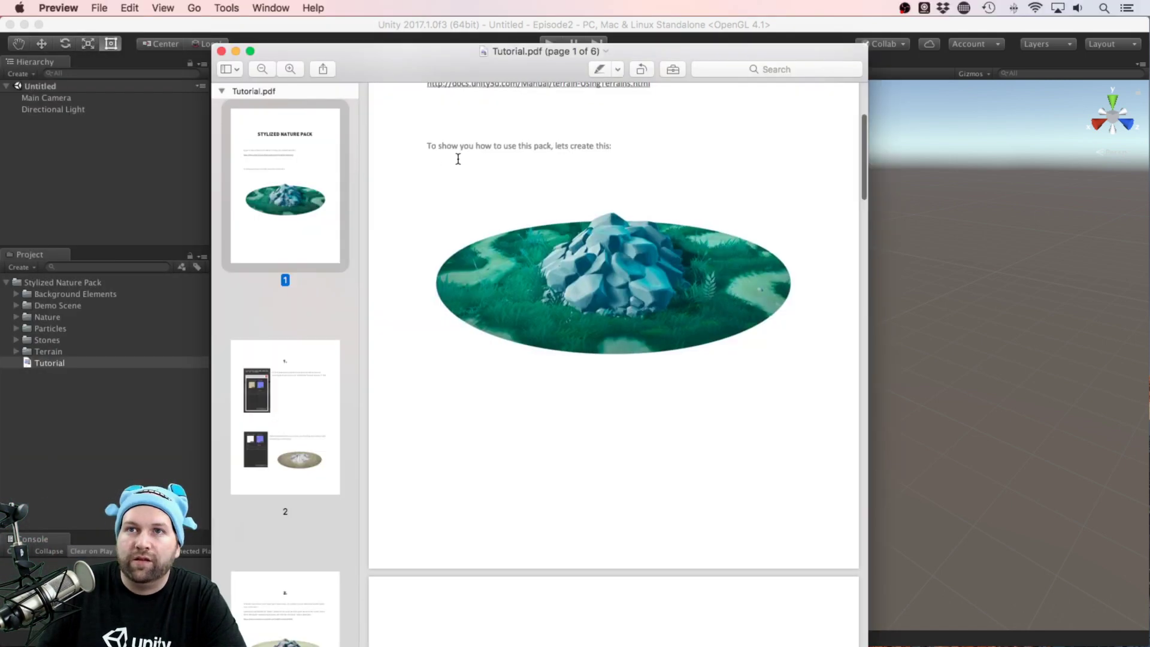
Scroll through the six-page tutorial in Preview, then close it
scroll(458, 159, "up", 2)
scroll(458, 159, "down", 10)
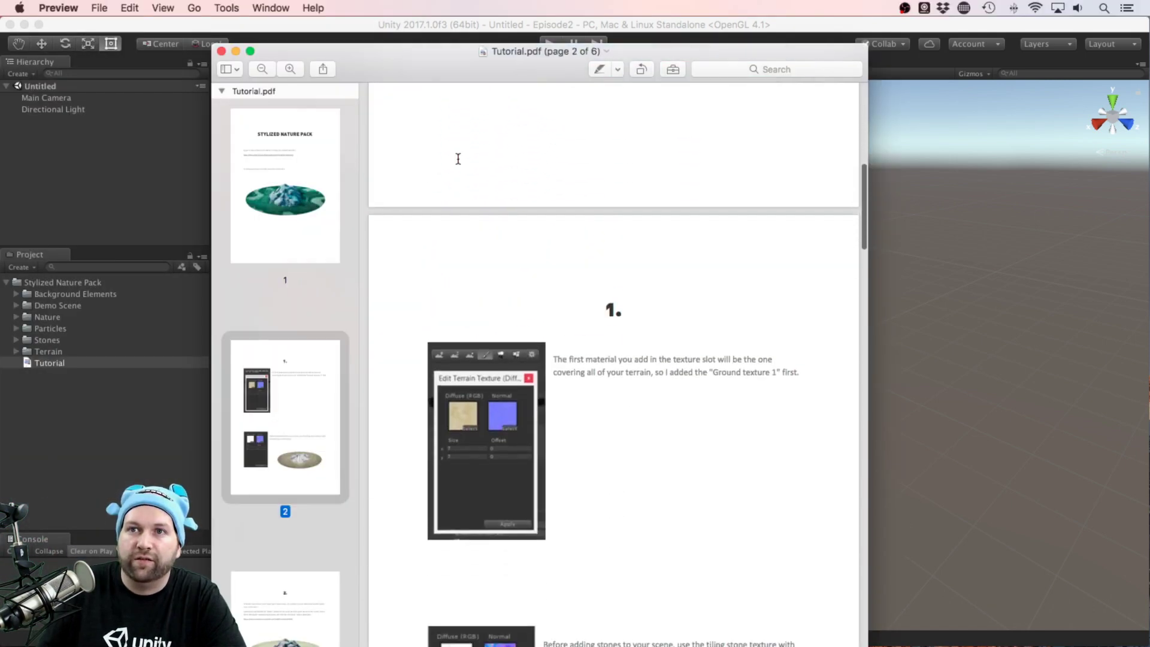
scroll(458, 158, "down", 12)
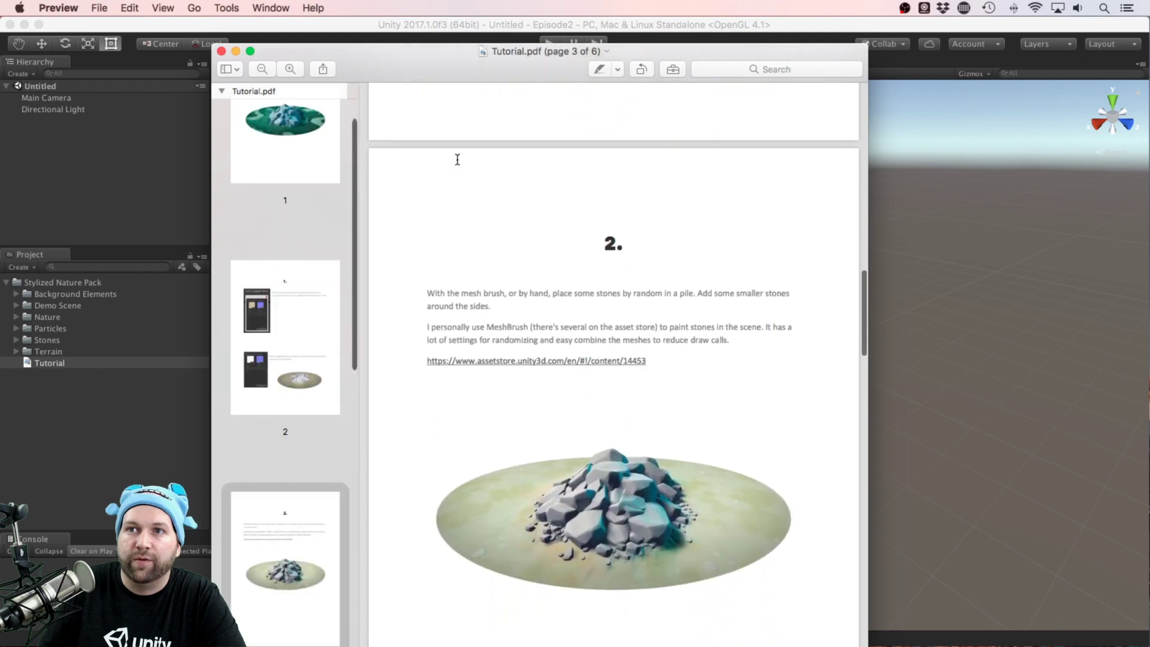
scroll(457, 160, "down", 20)
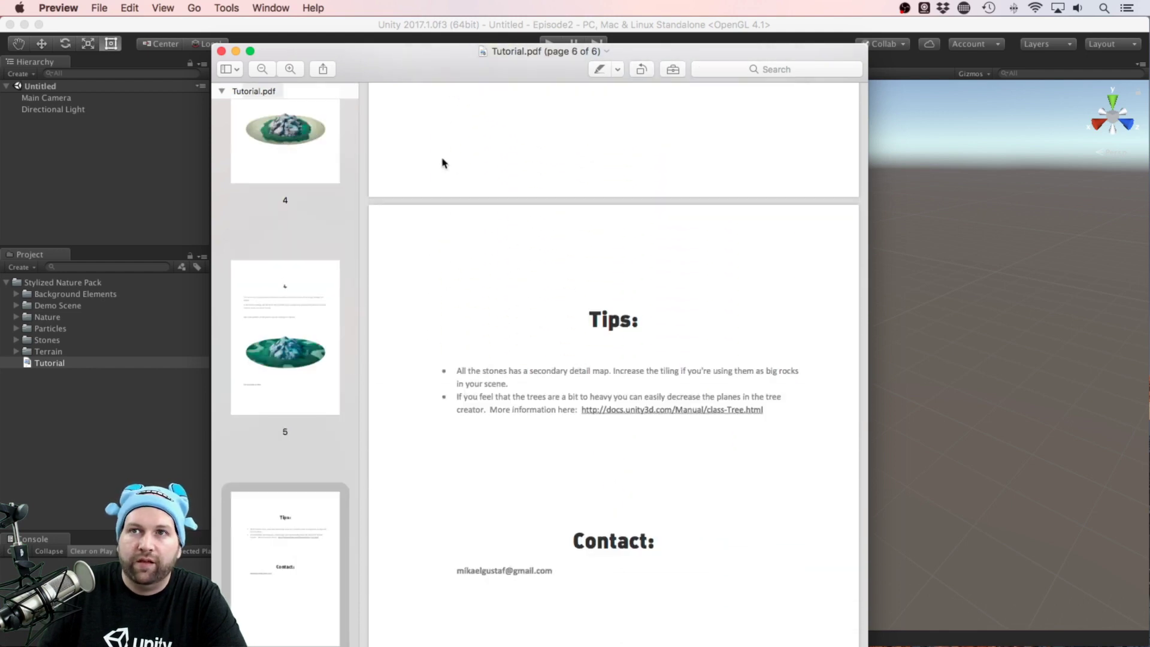
scroll(439, 178, "up", 8)
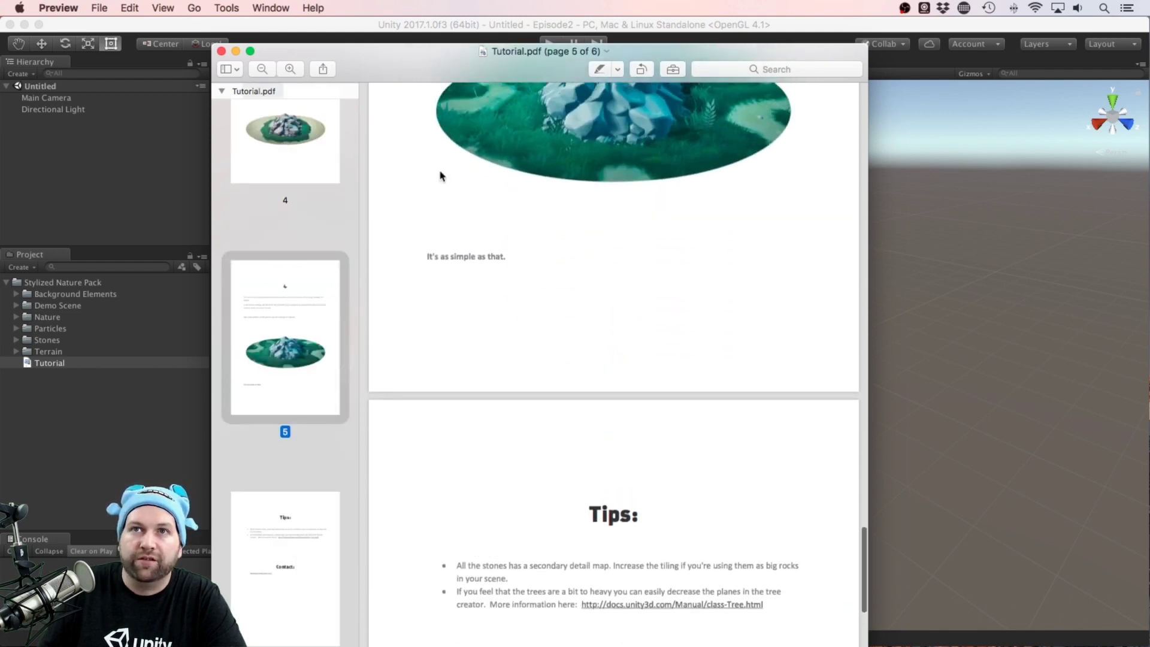
left_click(221, 51)
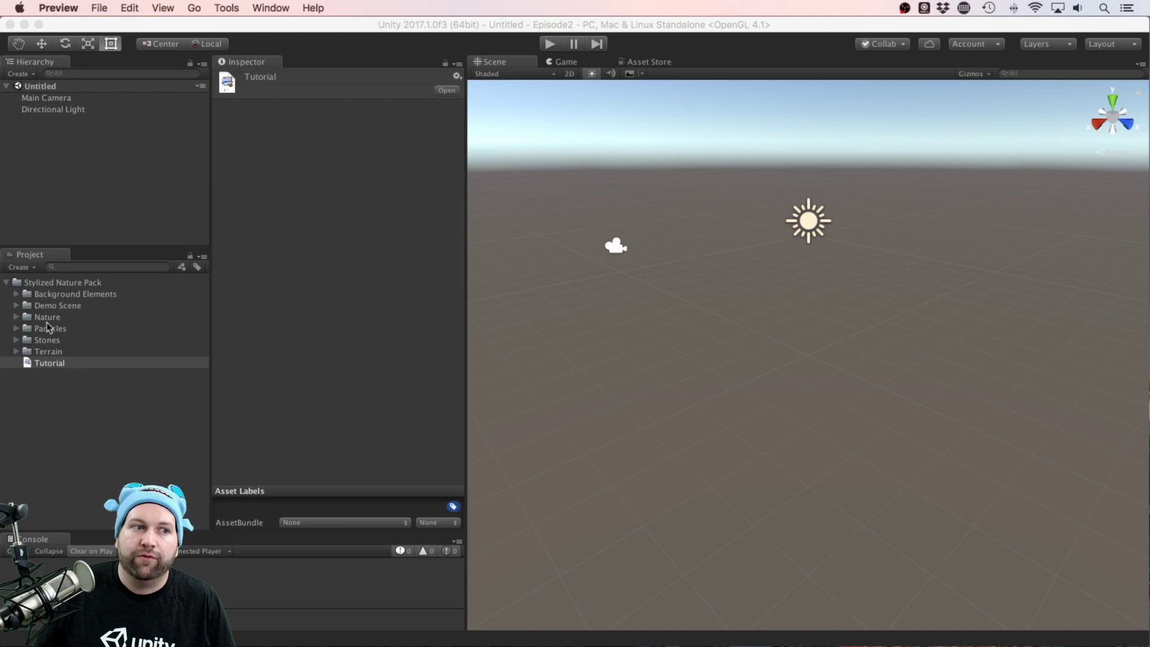
Open the Demo Scene asset and run it briefly in play mode
left_click(16, 306)
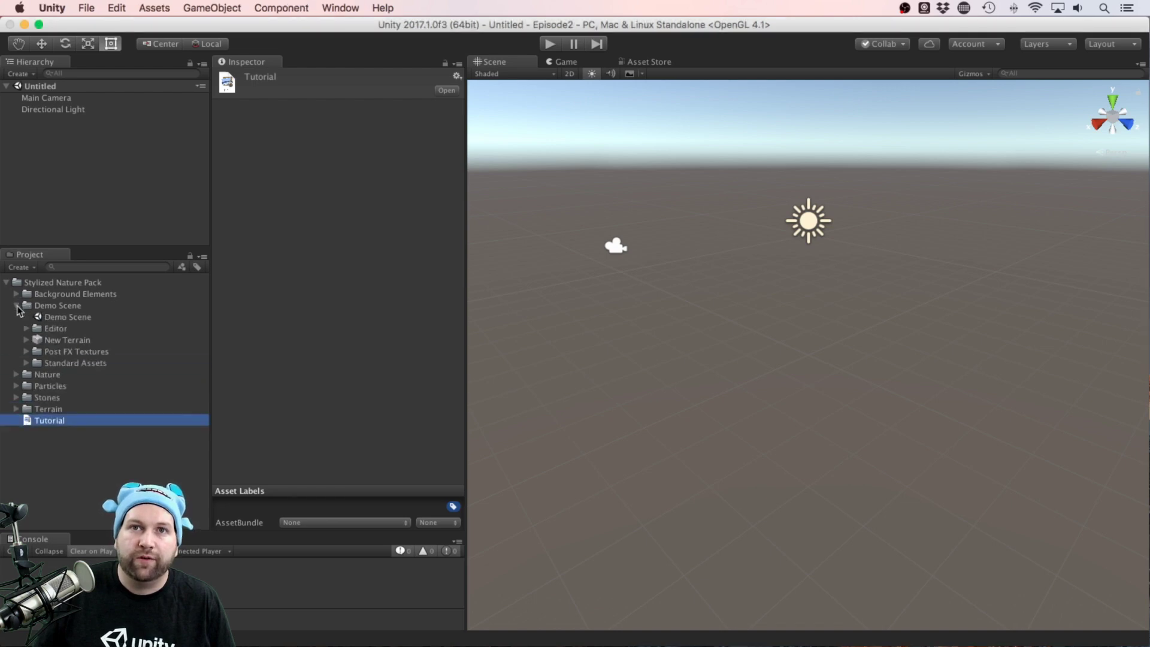
double_click(71, 318)
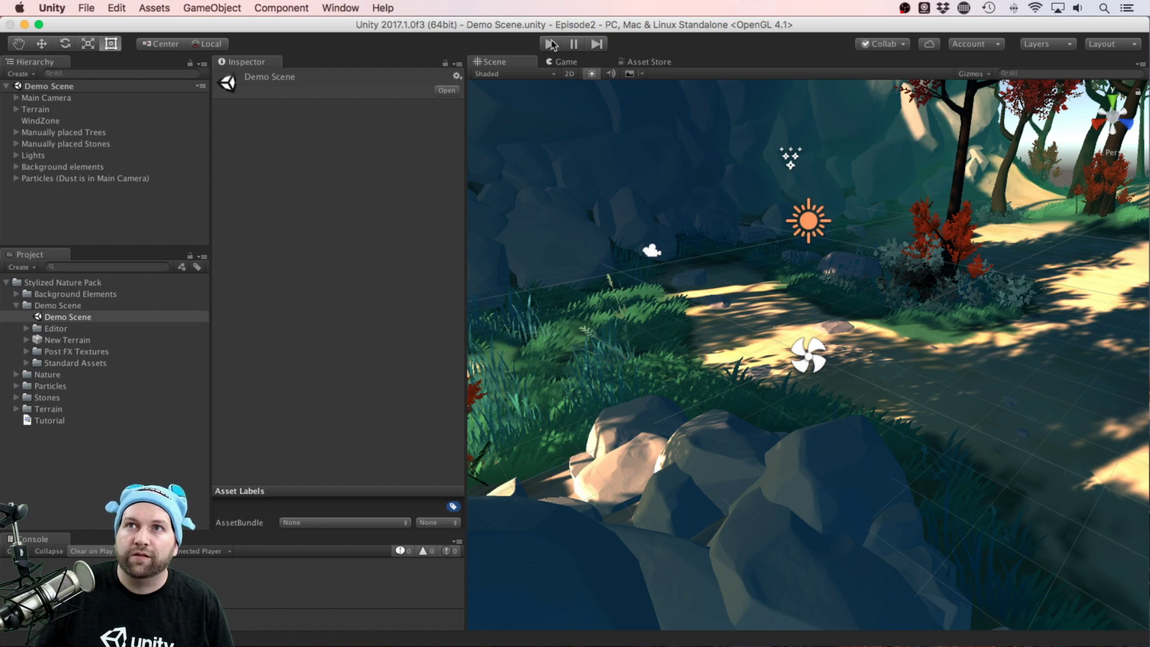
left_click(550, 45)
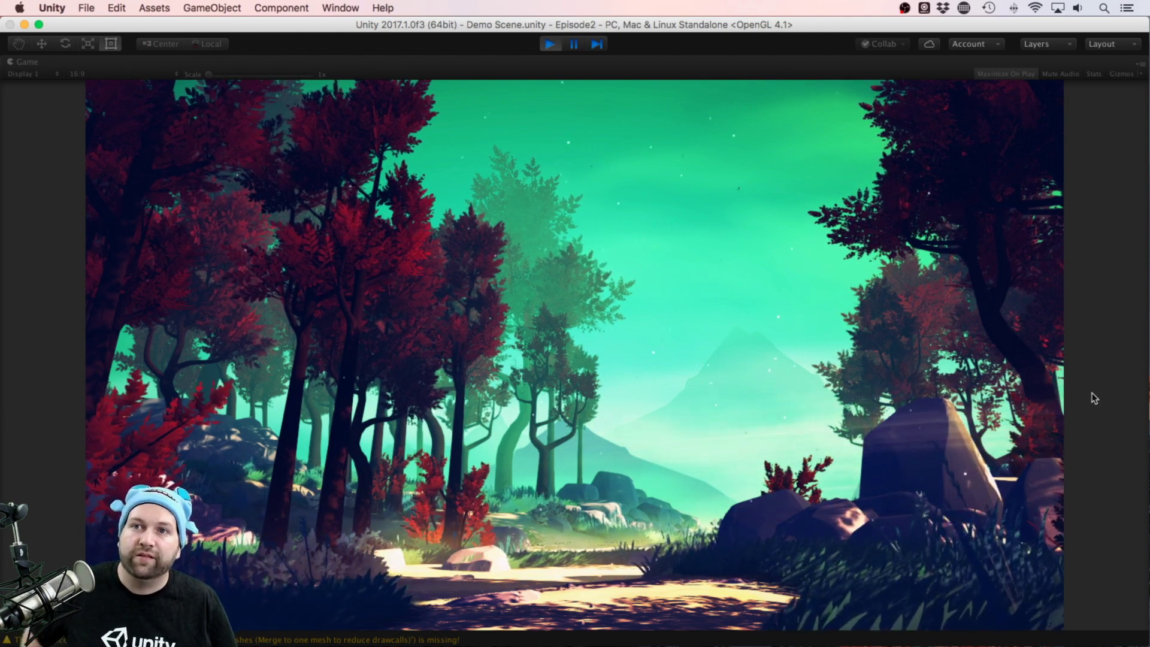
key("super+p")
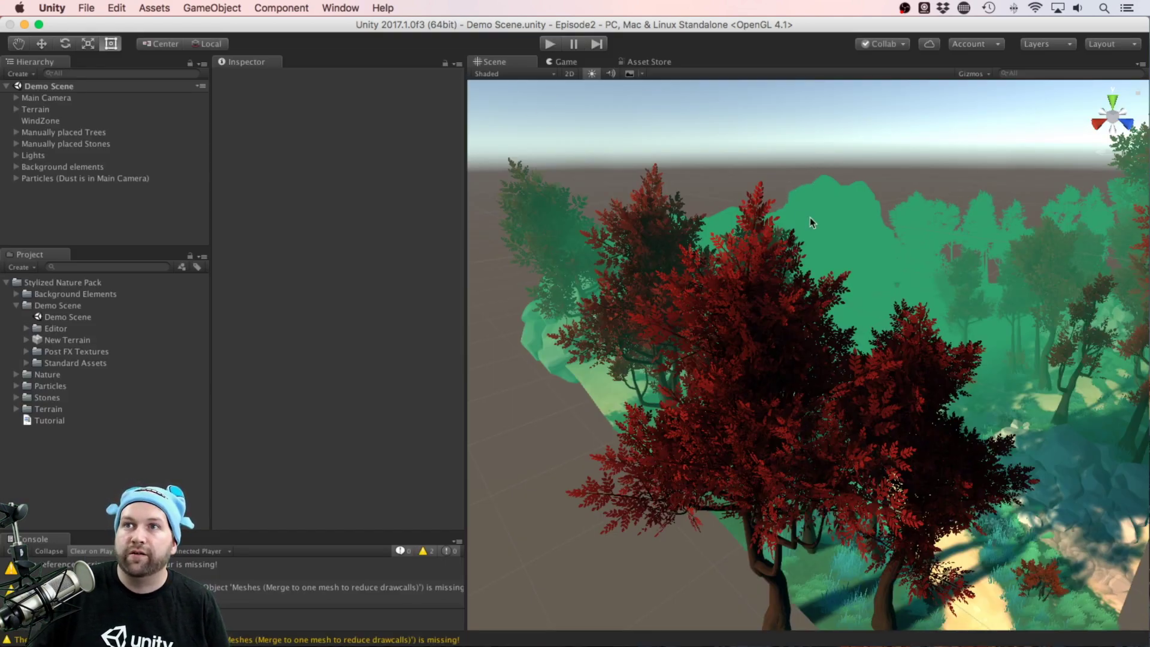
Orbit and zoom the Scene view around the red and green forest
left_click_drag(817, 216, 895, 210, "alt")
scroll(875, 247, "up", 10)
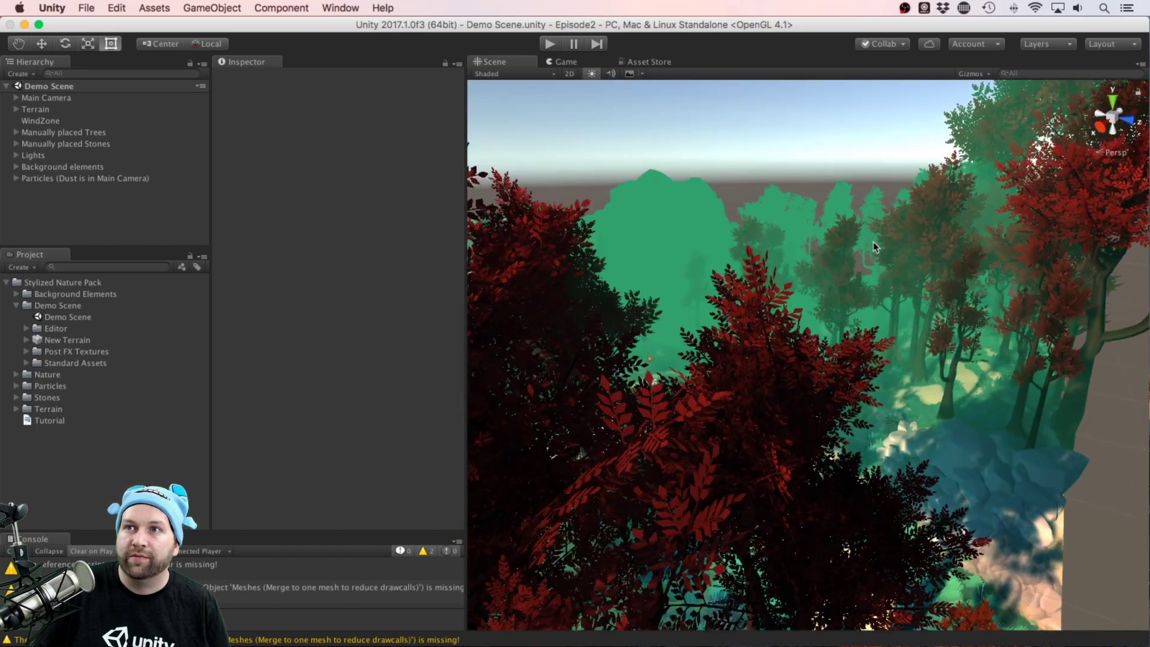
scroll(873, 246, "up", 3)
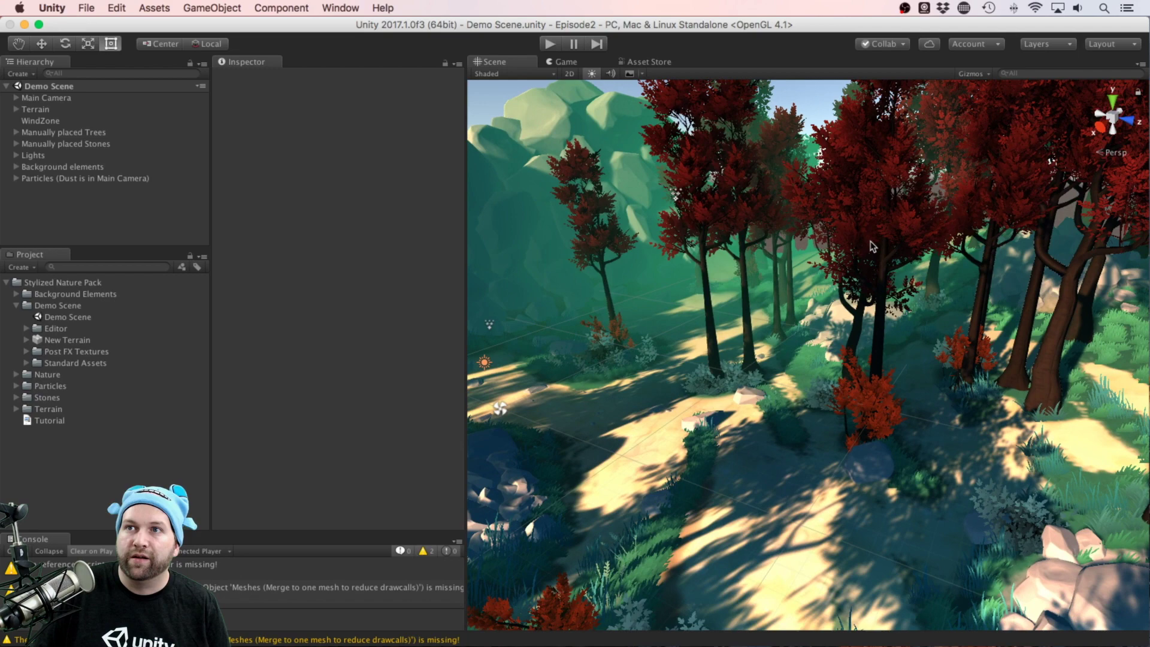
Import the Characters standard package into the project
left_click(154, 8)
mouse_move(198, 124)
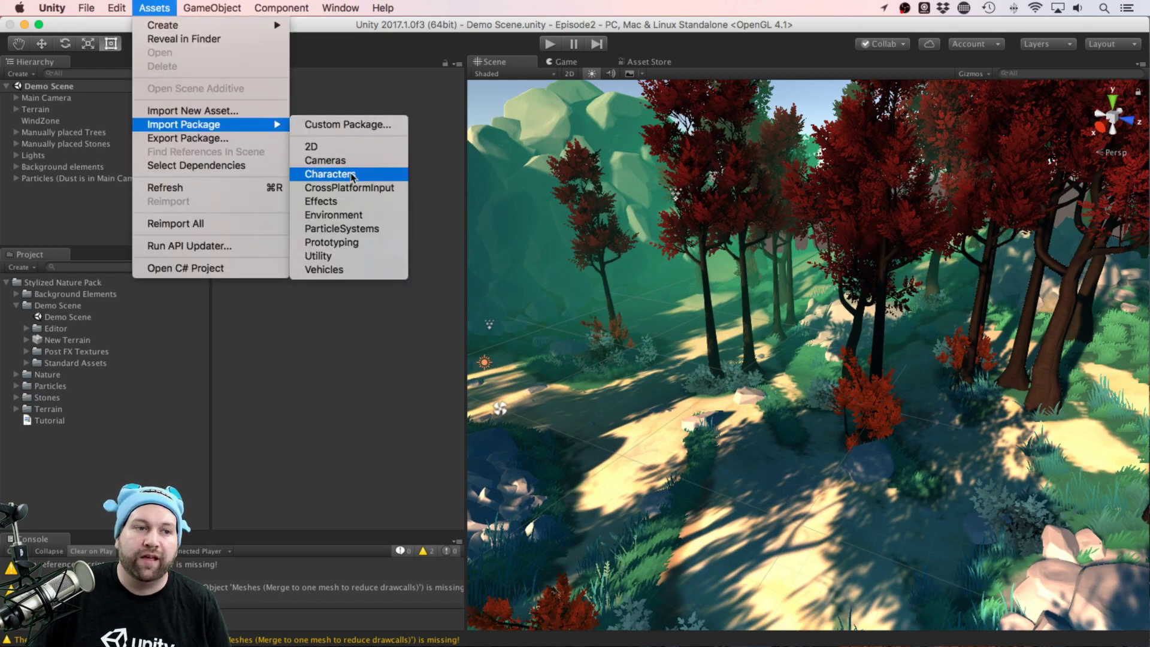
left_click(352, 174)
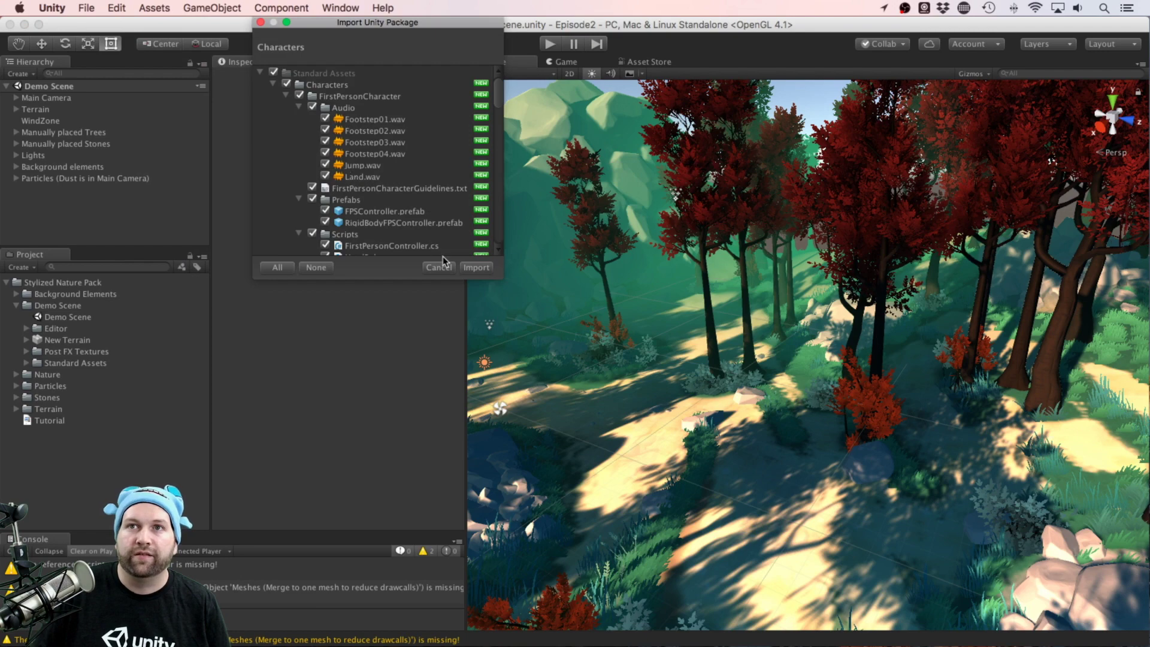
left_click(473, 267)
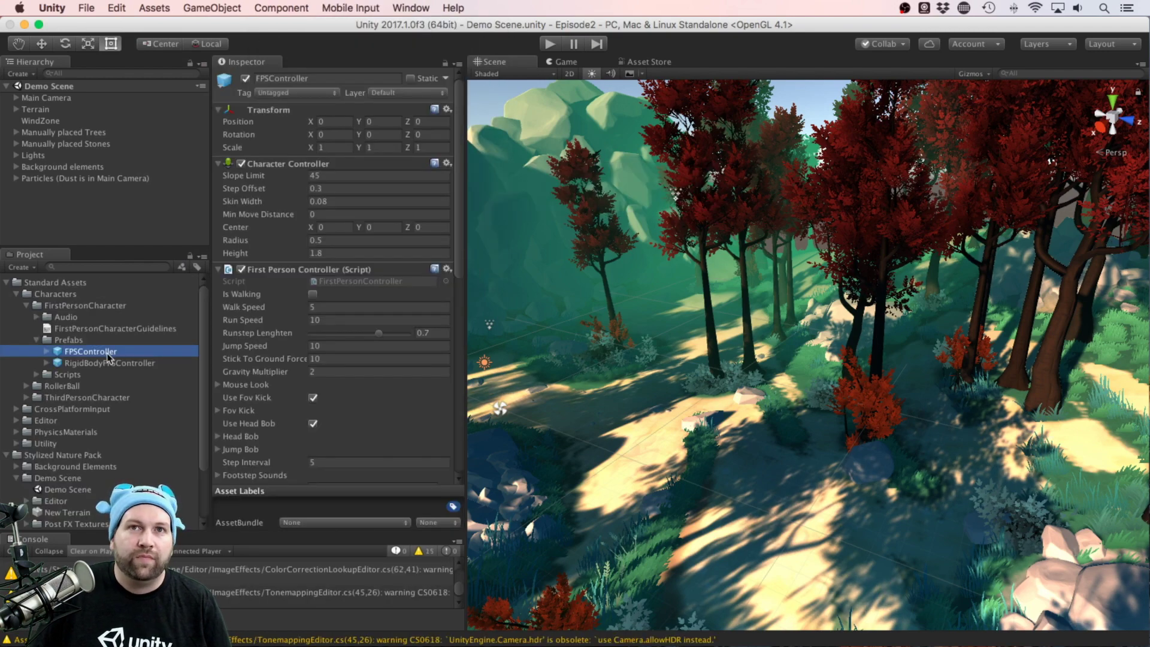
Add the FPSController prefab and move the Dust effect under its FirstPersonCharacter camera
left_click_drag(102, 358, 65, 94)
left_click(72, 109)
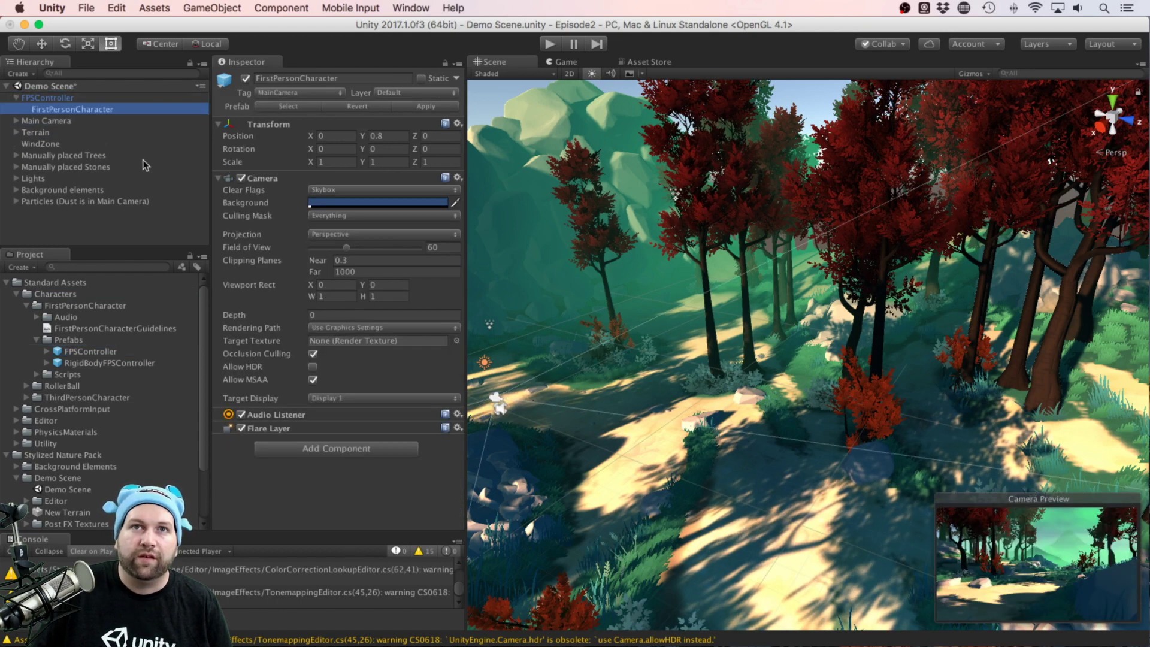
left_click(45, 121)
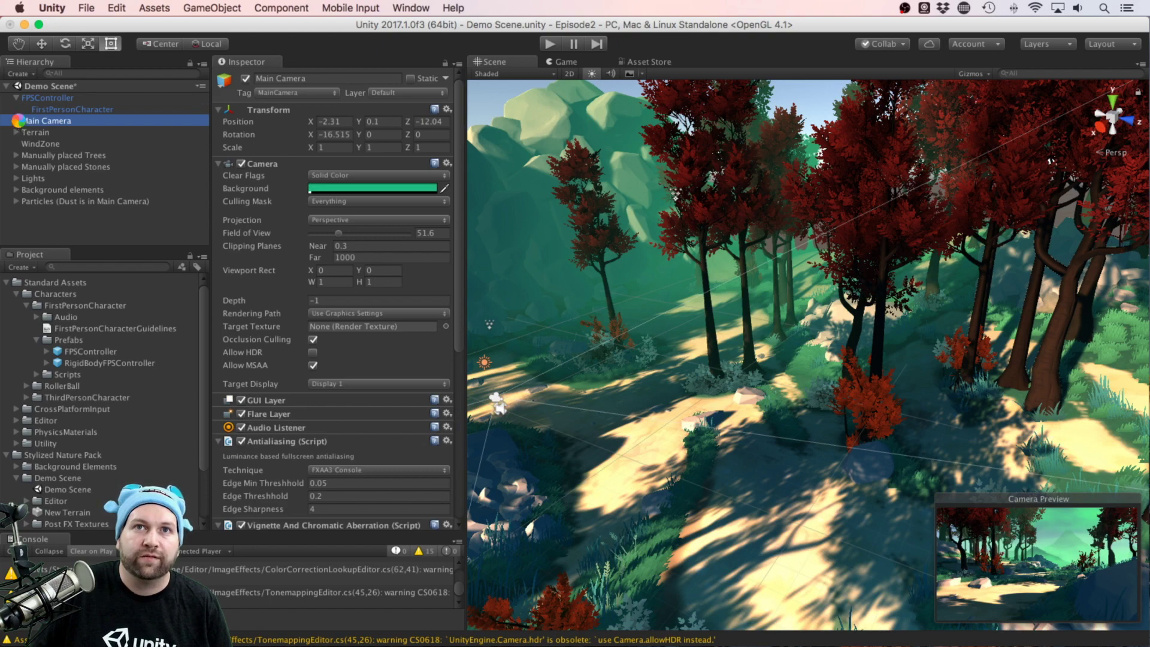
left_click(16, 121)
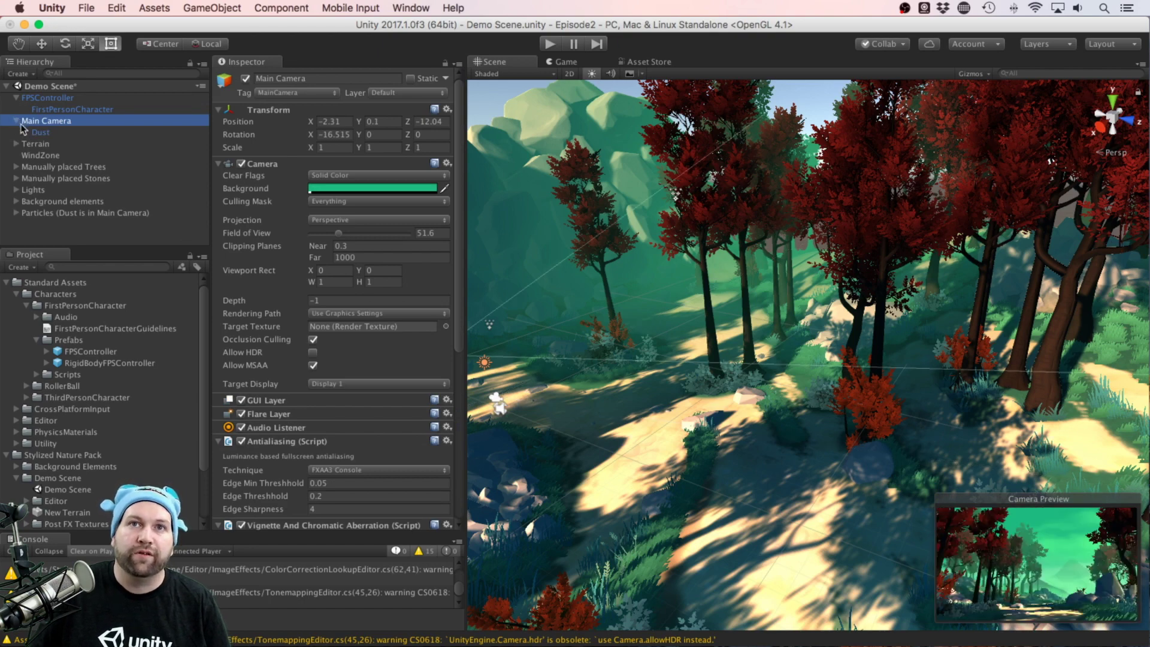
left_click(41, 132)
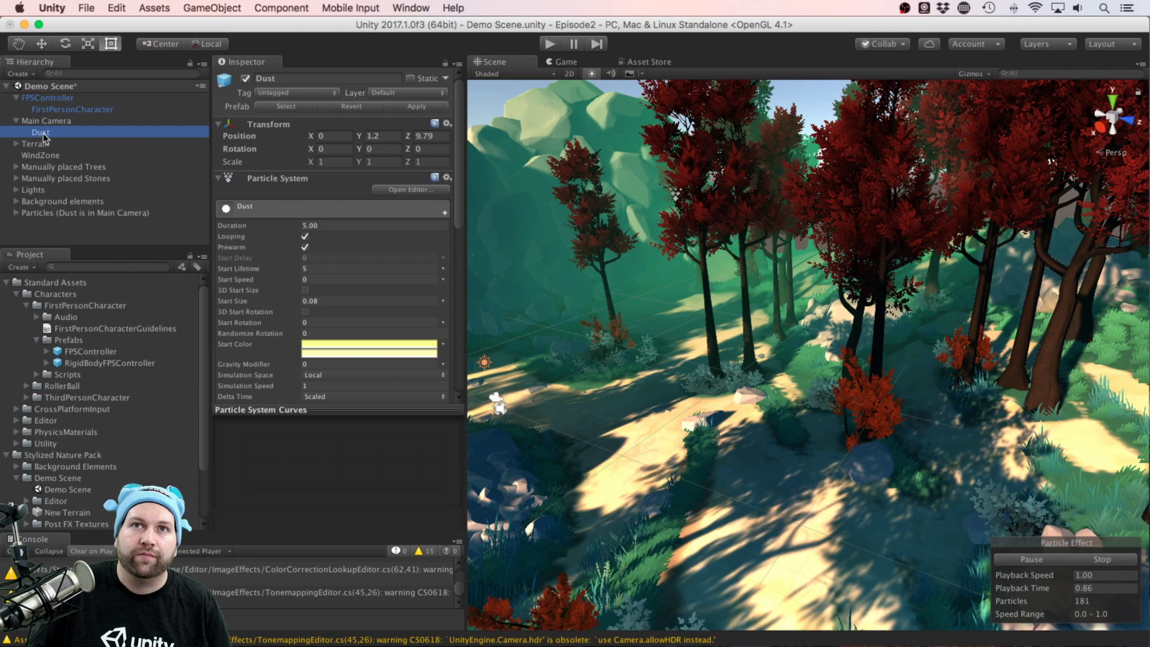
left_click_drag(44, 137, 70, 114)
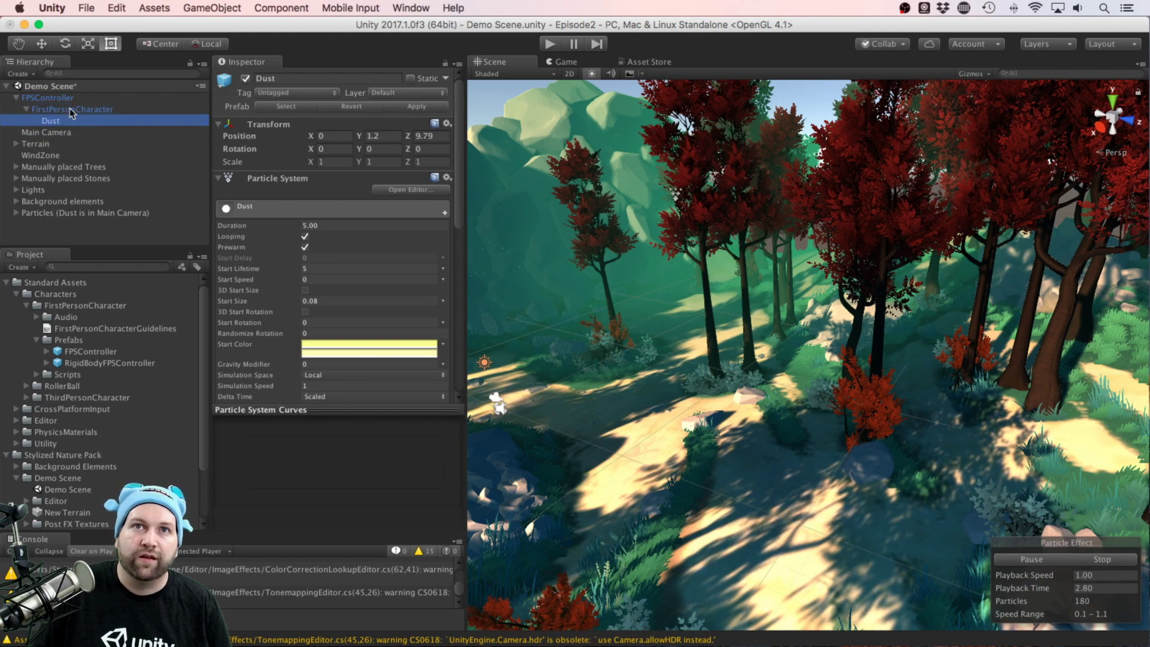
Review the Main Camera's Antialiasing, Vignette, Screen Overlay and Color Correction effects, then enter Play mode
left_click(46, 132)
scroll(255, 268, "down", 5)
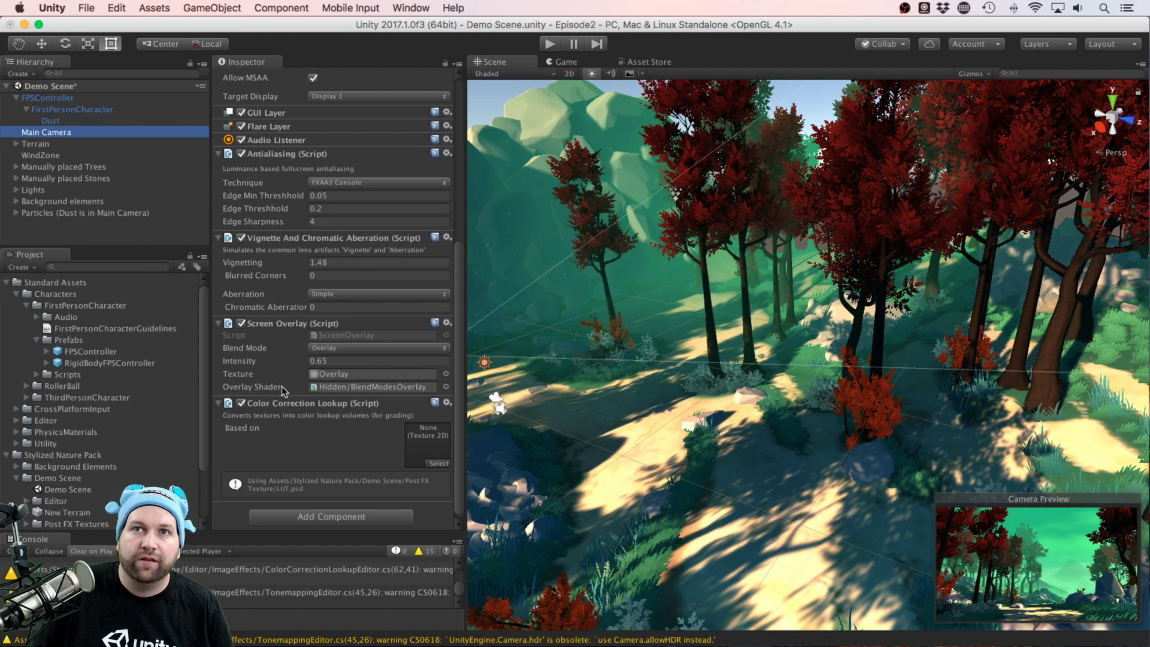
scroll(284, 391, "up", 3)
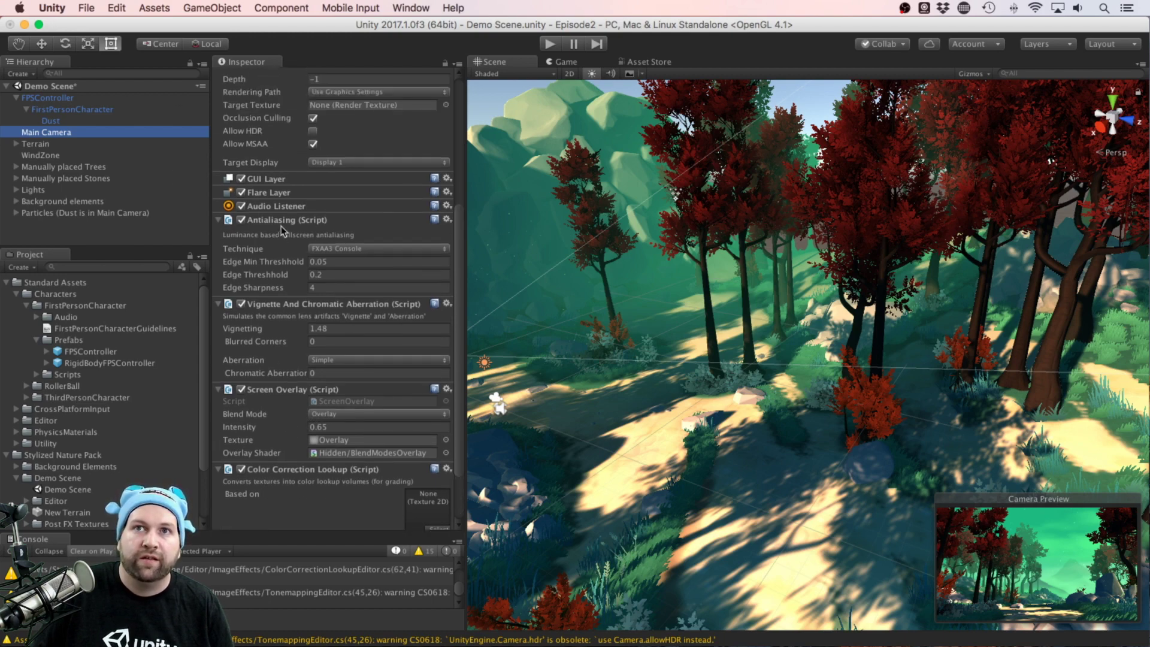
key("super+p")
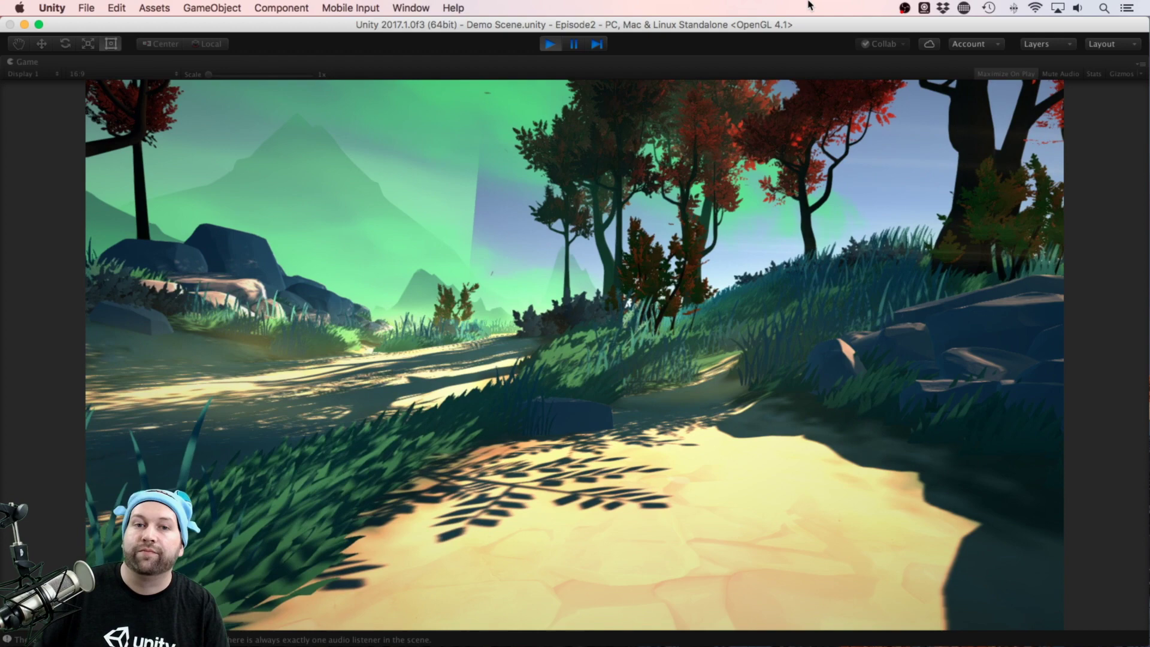
Exit Play mode and inspect the Terrain object and its children
key("super+p")
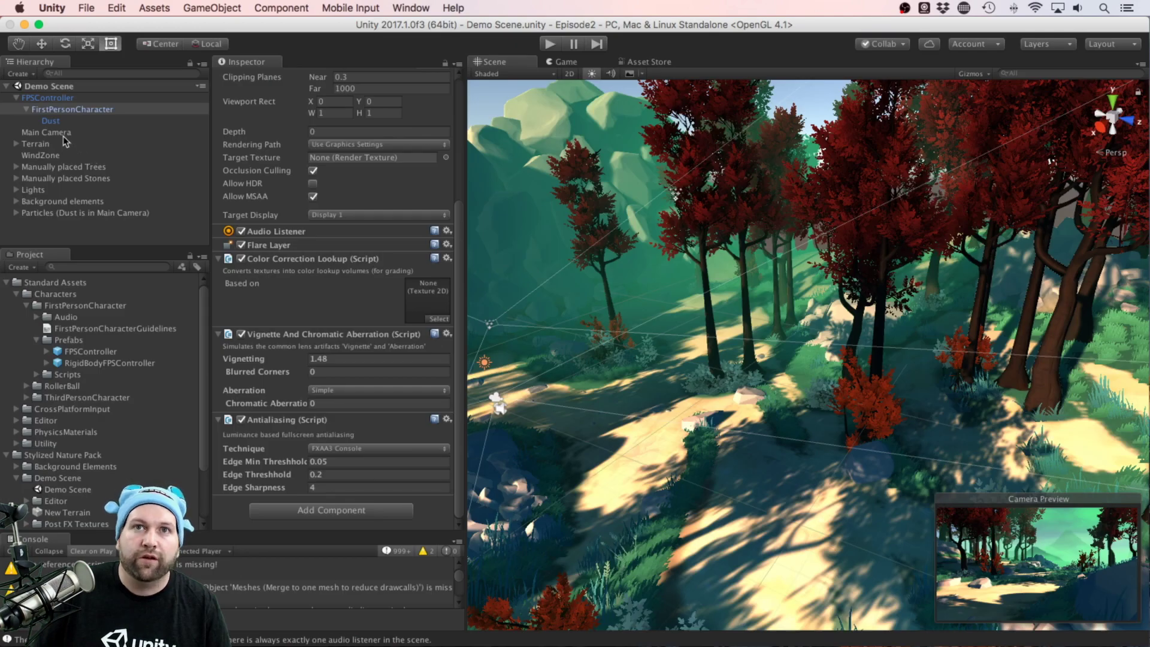
left_click(16, 144)
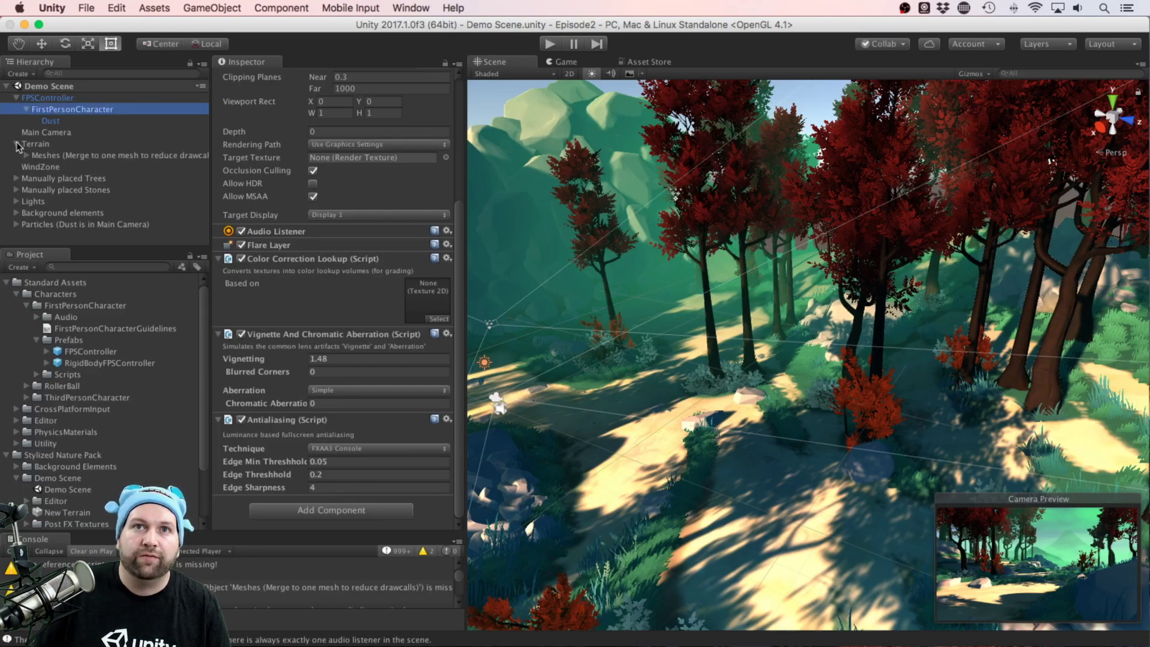
left_click(47, 147)
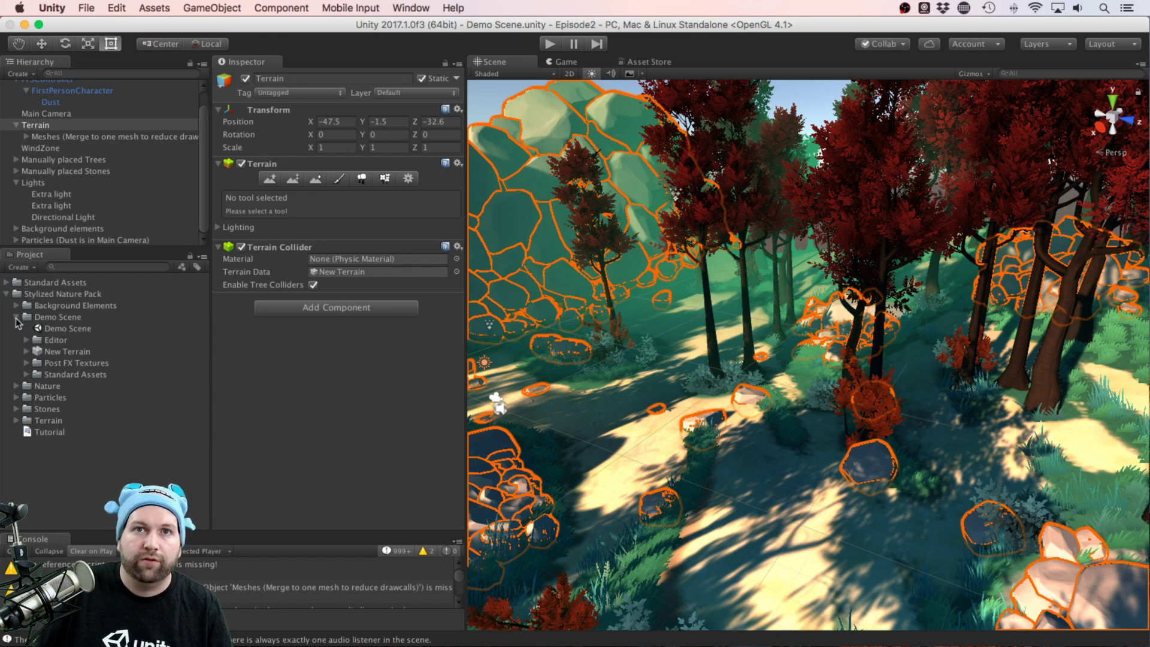
Look through the Nature > Grass textures, grass_2 through grass_8
left_click(16, 318)
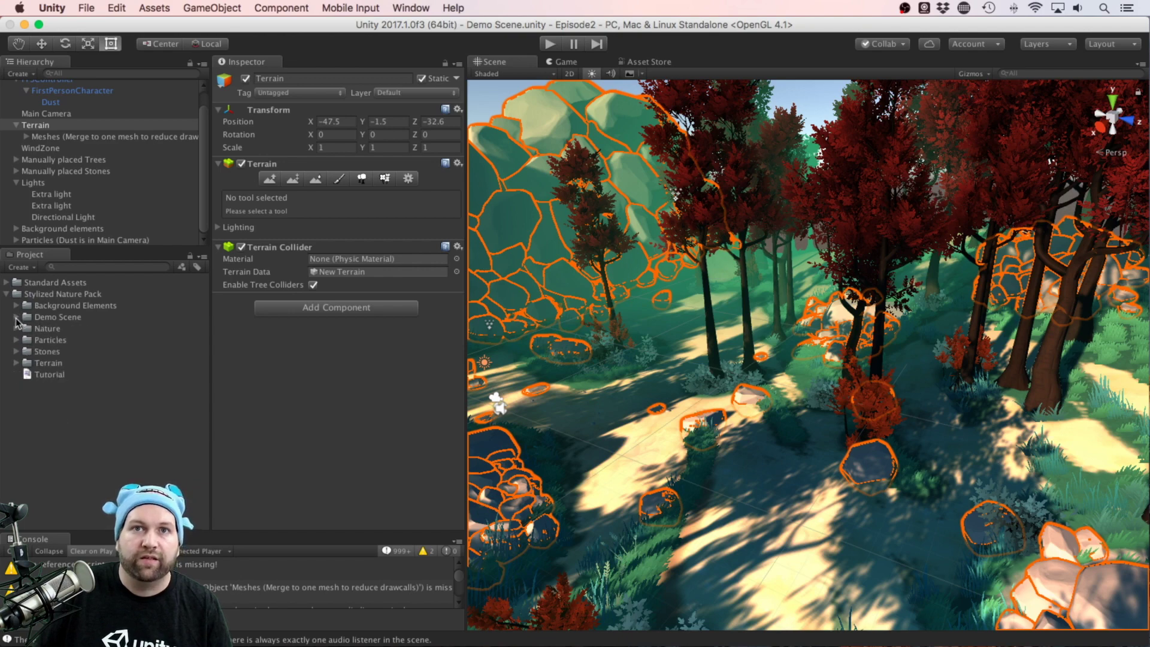
left_click(17, 329)
left_click(26, 341)
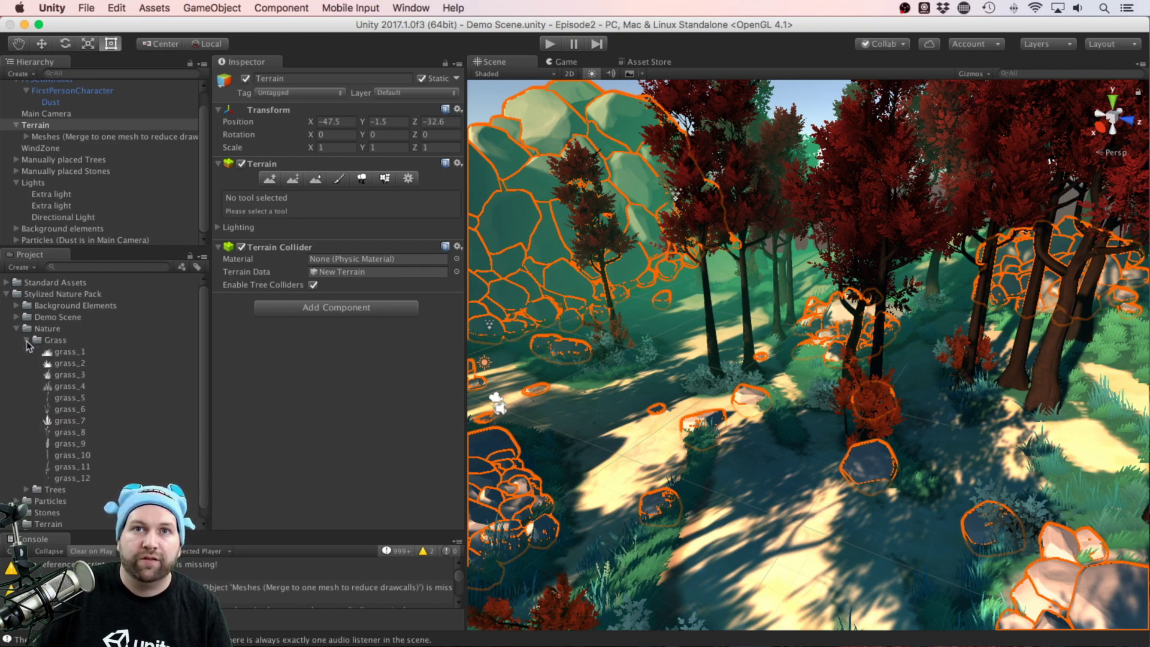
left_click(81, 362)
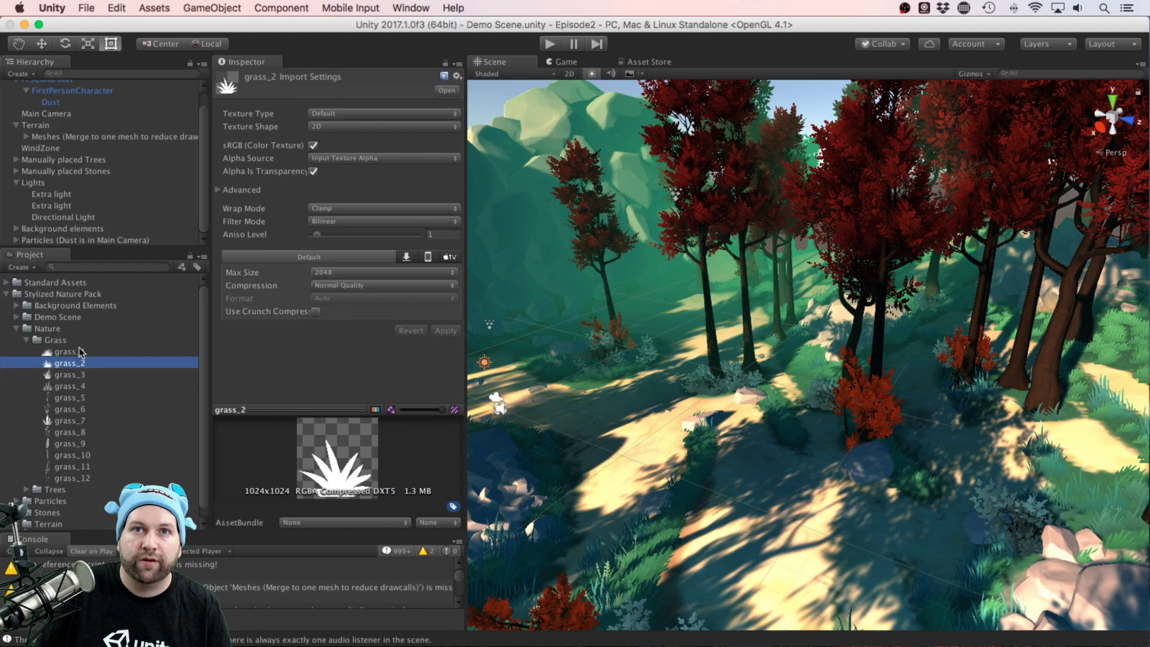
left_click(80, 351)
left_click(76, 385)
left_click(77, 398)
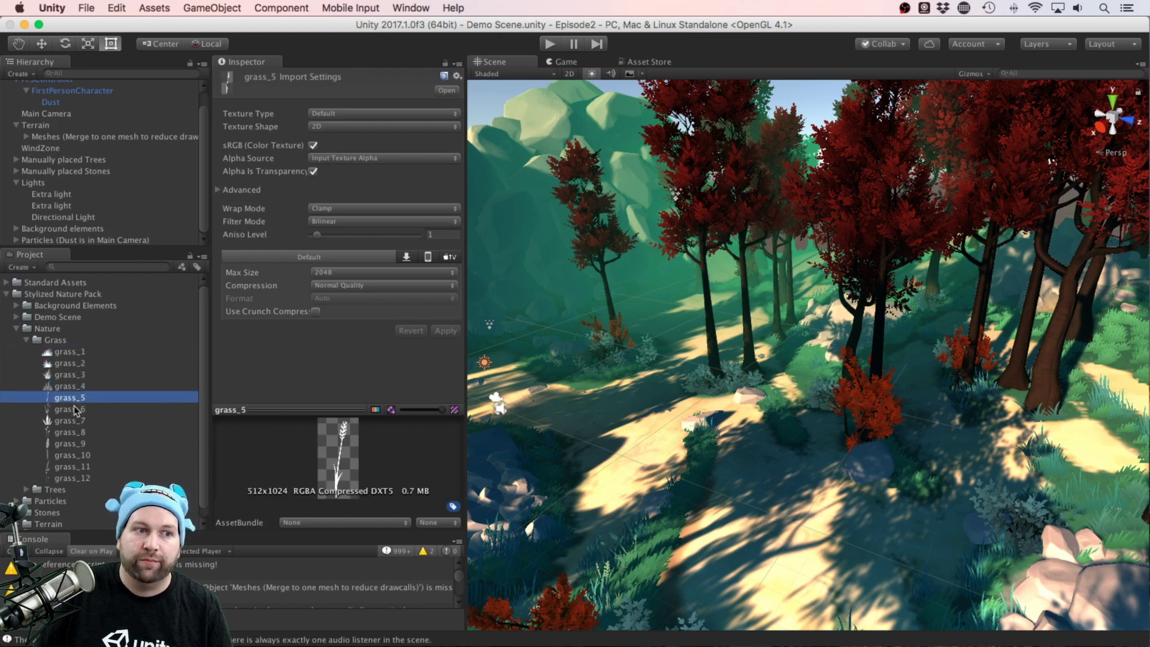
left_click(71, 422)
left_click(71, 433)
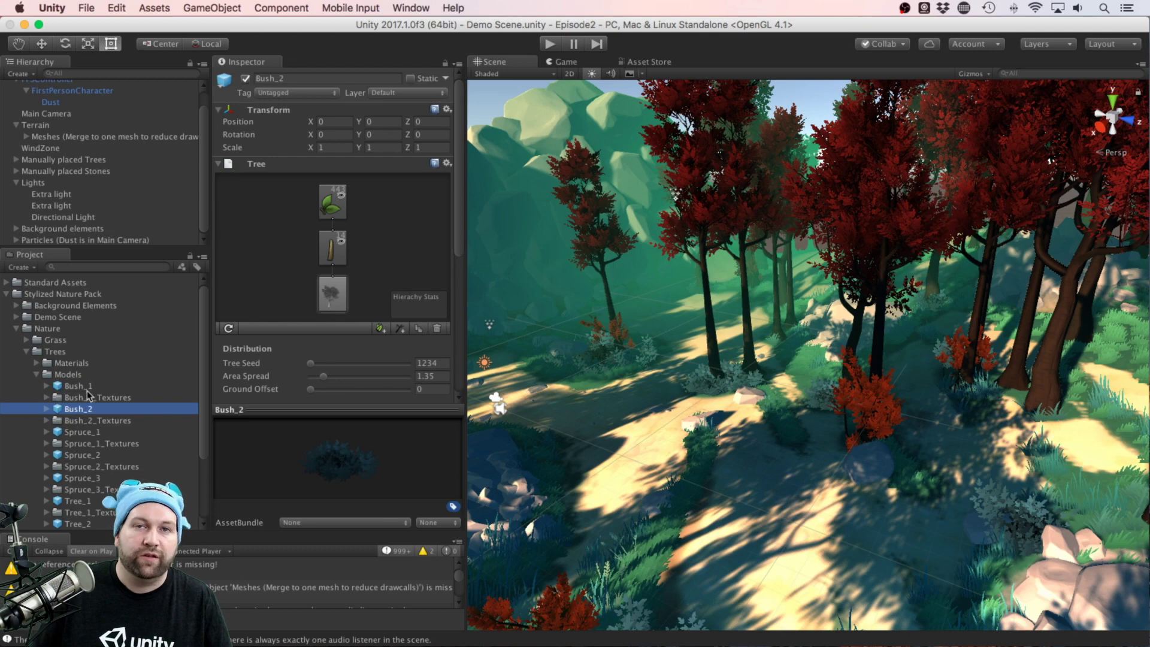
Review the tree models: Spruce_2, the bush_leaves_2 material, Bush texture folders and Bush_1
left_click(80, 455)
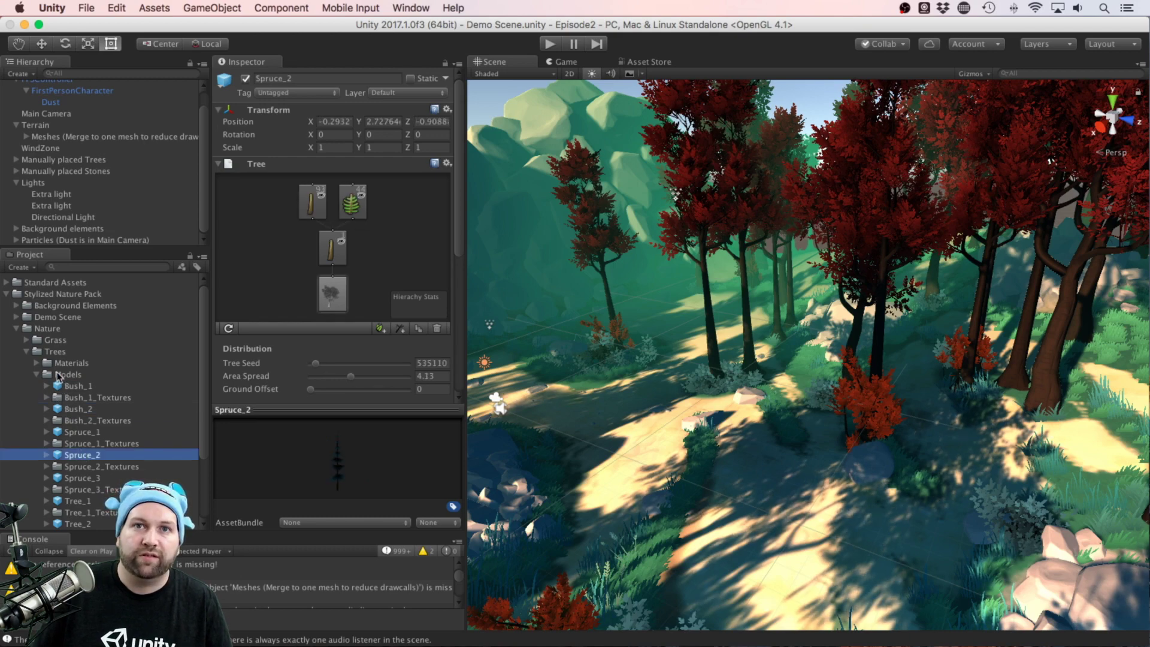
left_click(38, 375)
left_click(36, 375)
left_click(36, 363)
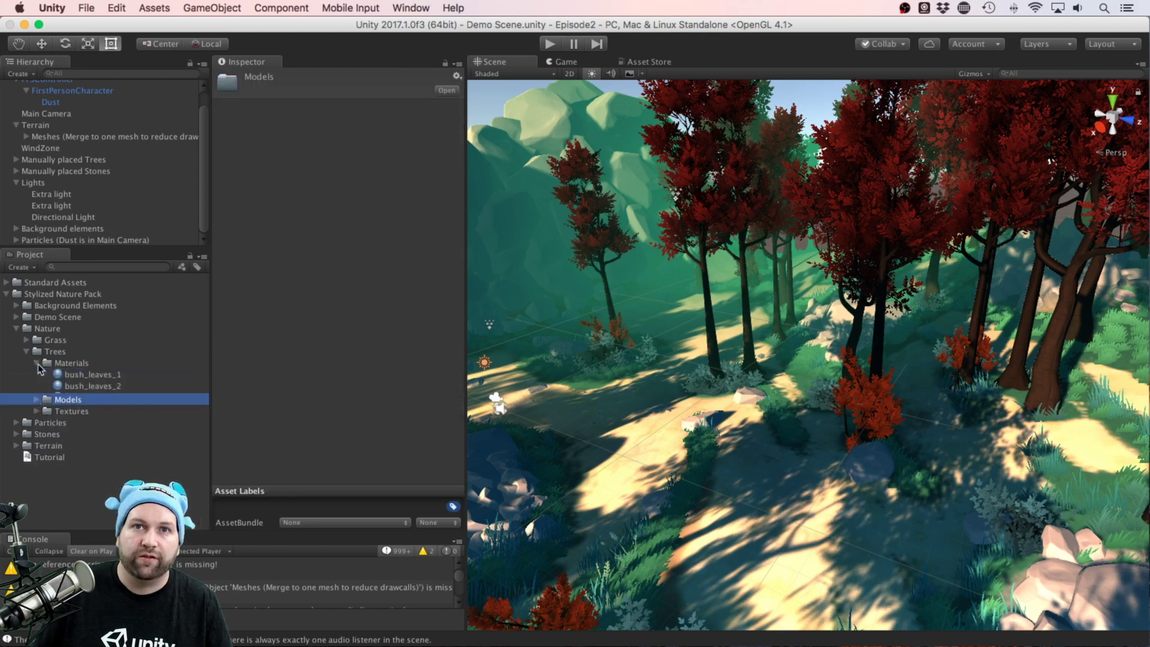
left_click(87, 386)
left_click(36, 363)
left_click(37, 375)
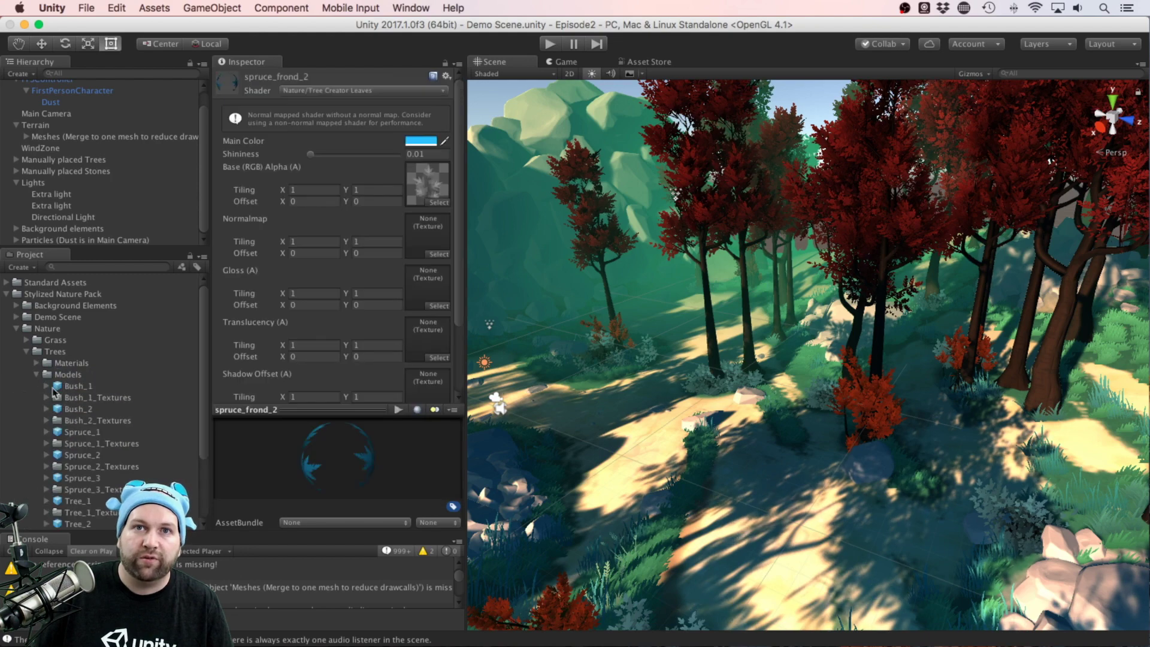
left_click(72, 421)
left_click(81, 398)
left_click(81, 386)
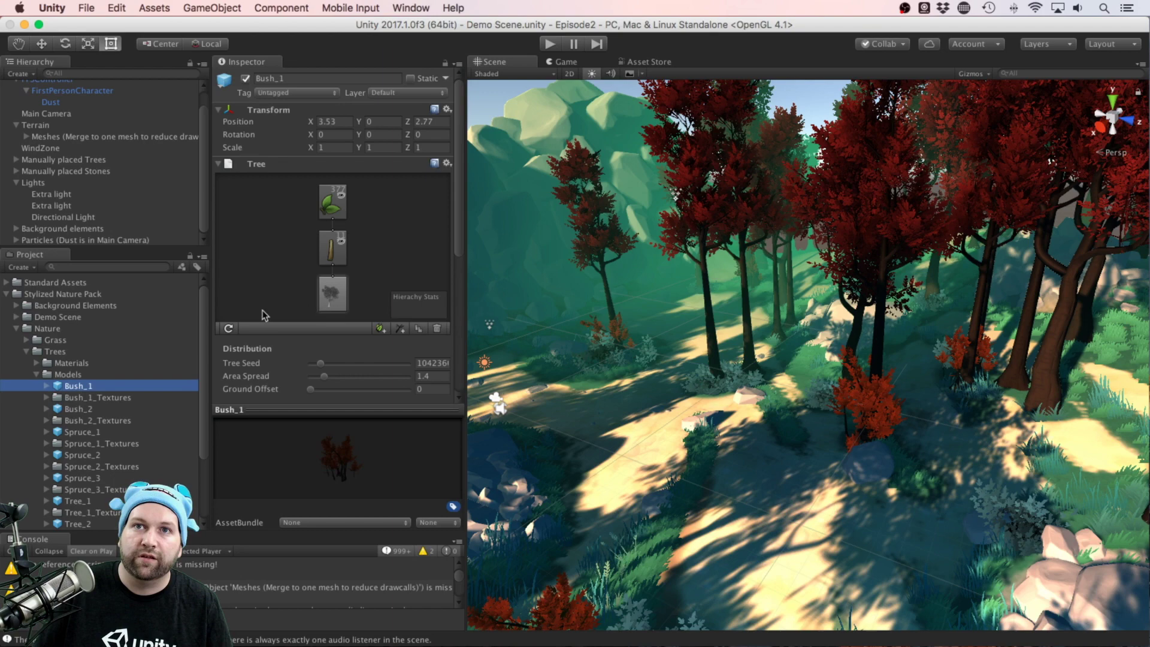
Collapse Nature, view the Particles textures, then inspect the stone_2 model in Stones
left_click(16, 328)
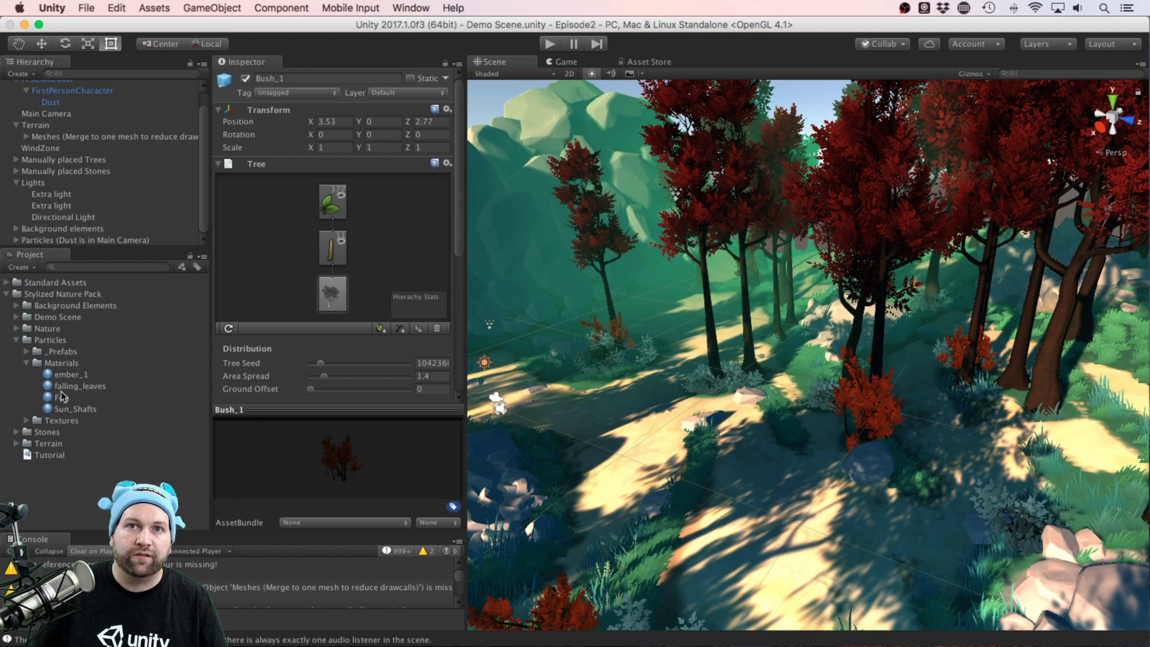
left_click(26, 421)
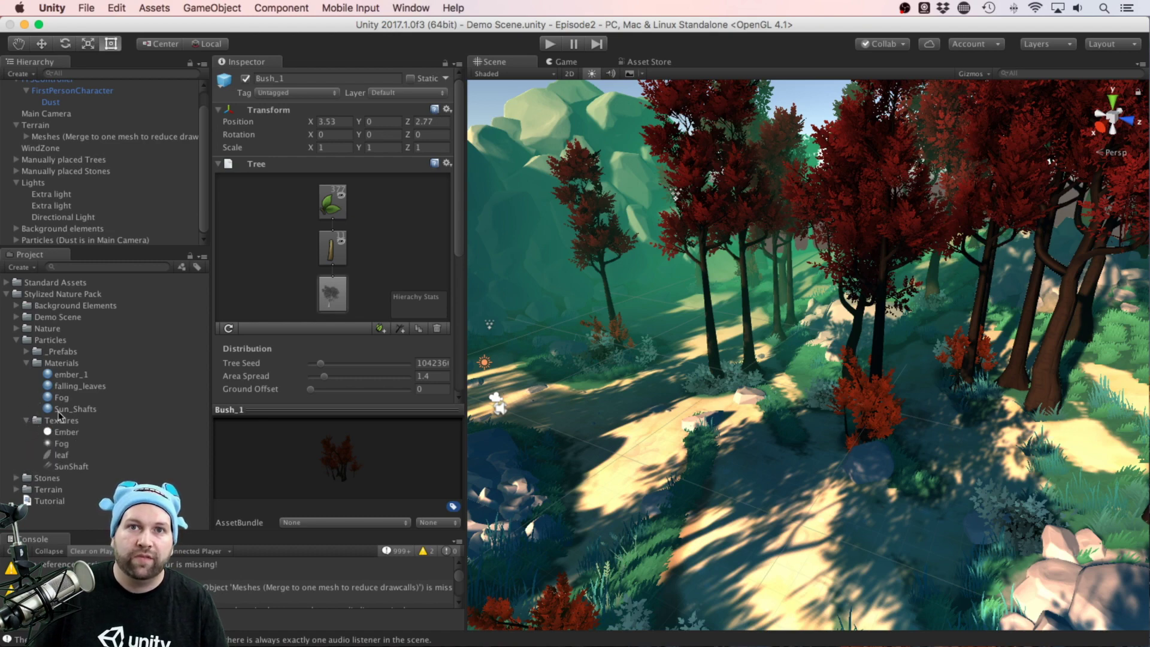
left_click(16, 340)
left_click(17, 351)
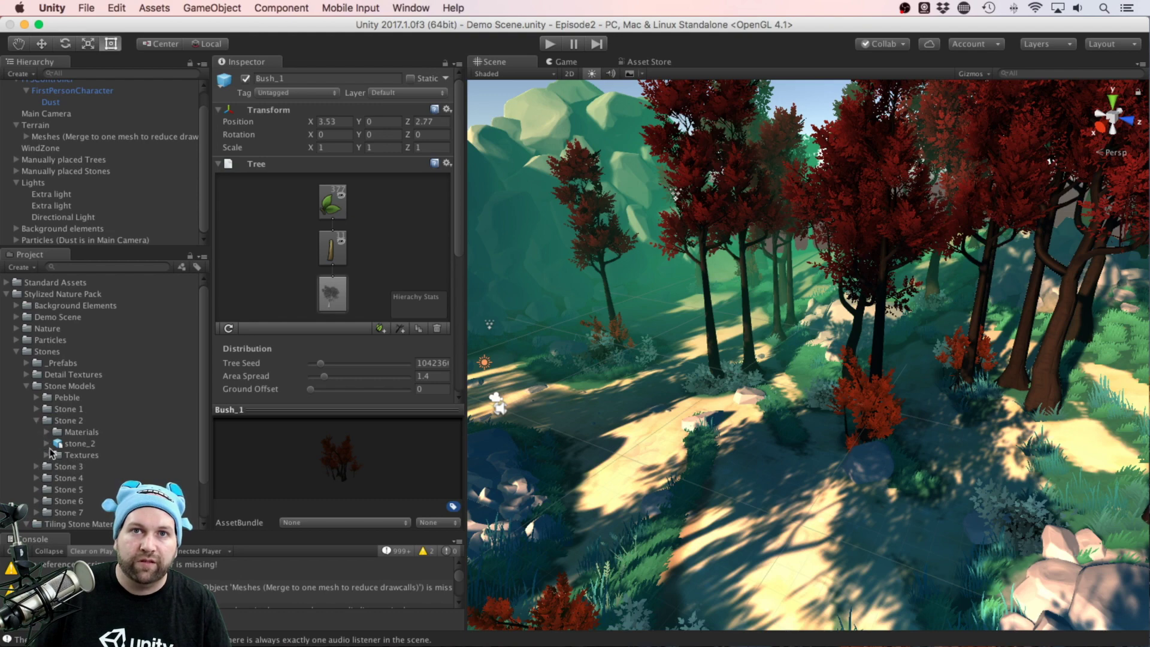
left_click(73, 445)
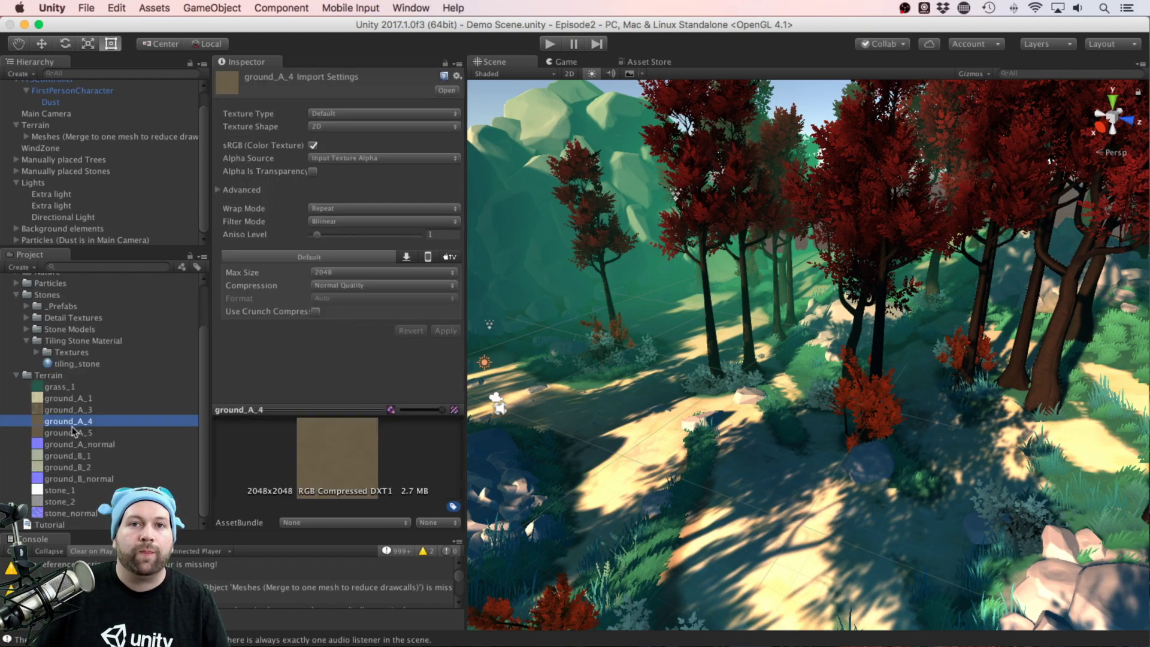
Inspect the Terrain ground textures, ground_A_1 through ground_B_normal, ending on ground_A_normal
key("Up")
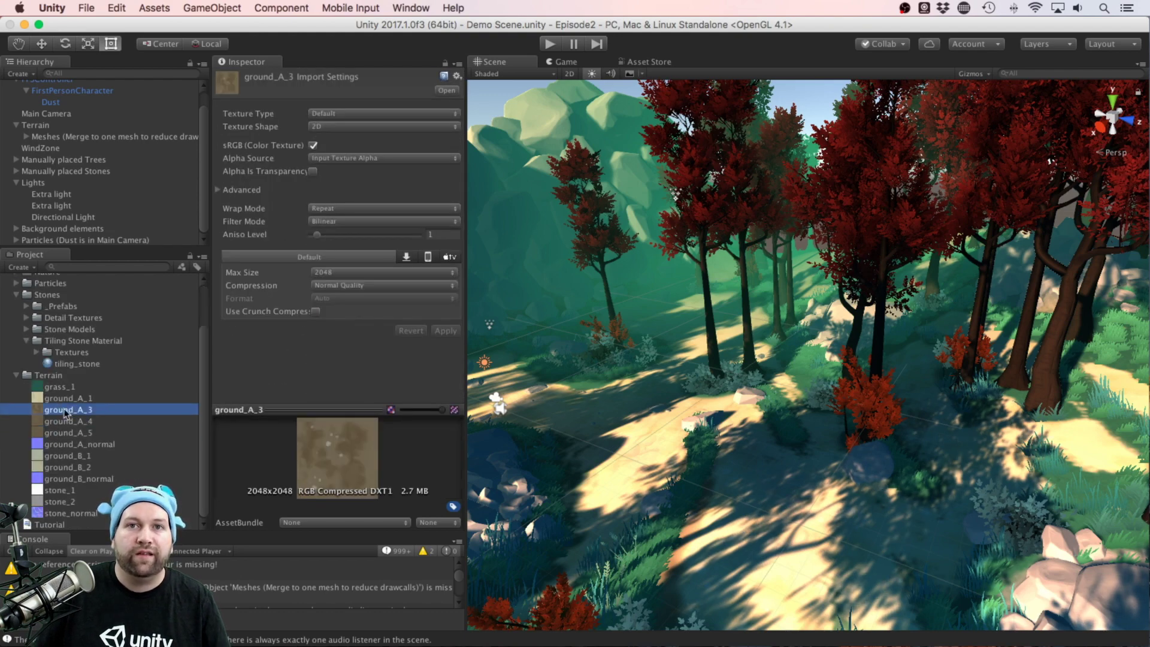
key("Up")
key("Up")
left_click(67, 398)
left_click(68, 413)
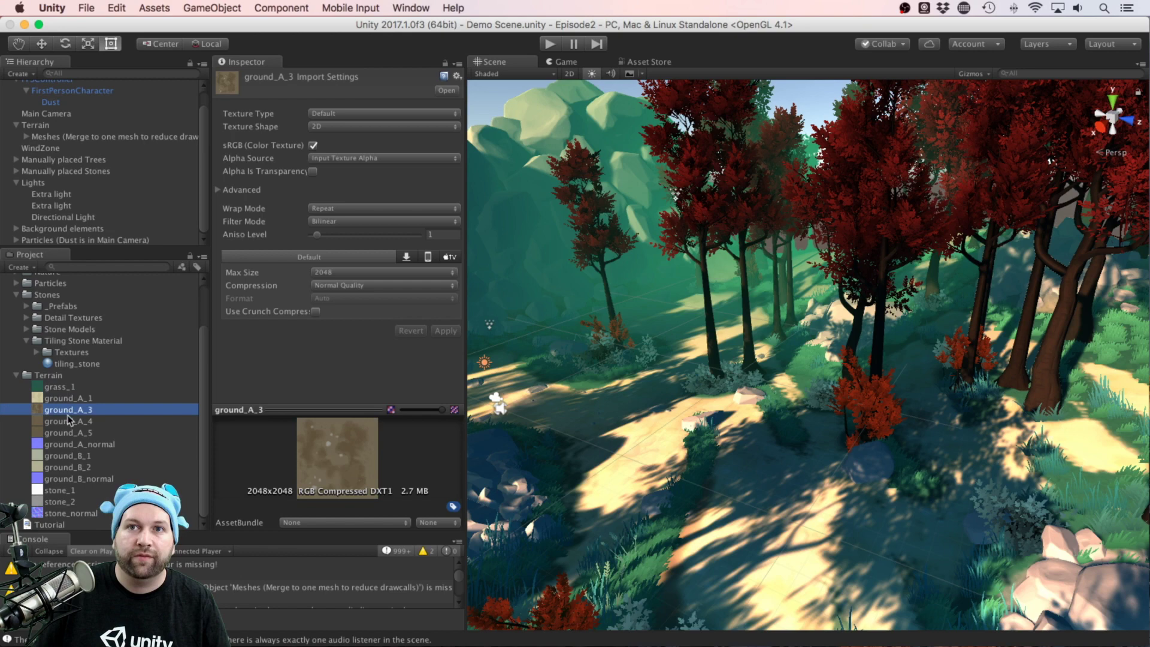
left_click(66, 434)
left_click(66, 457)
left_click(63, 468)
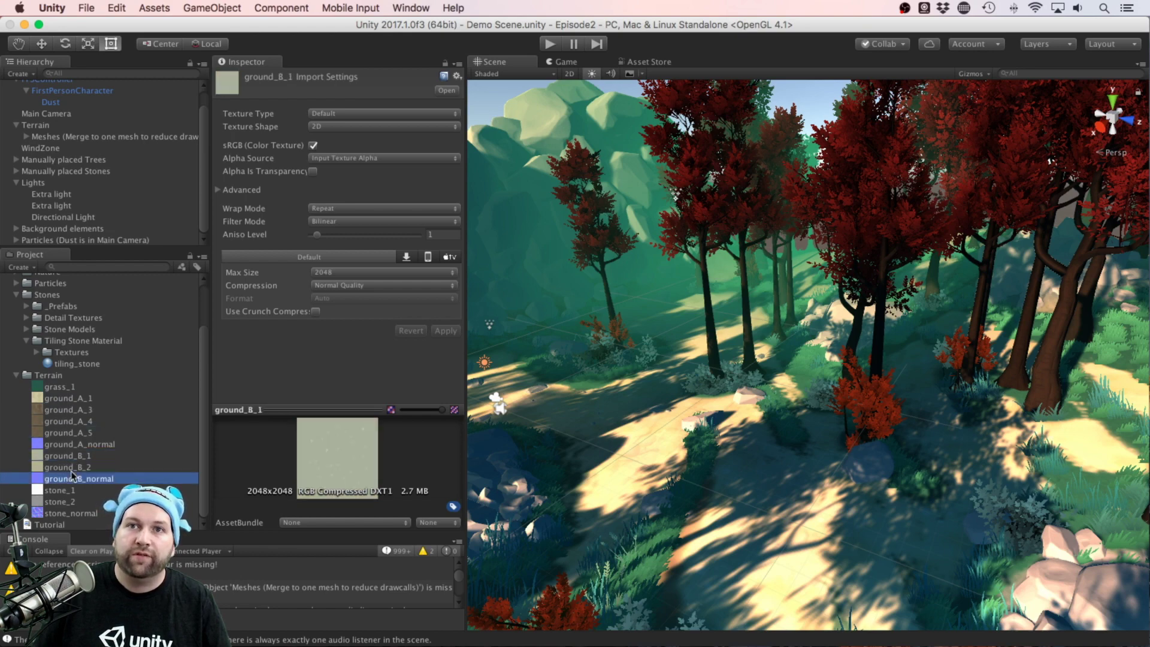
left_click(61, 480)
left_click(59, 502)
left_click(72, 446)
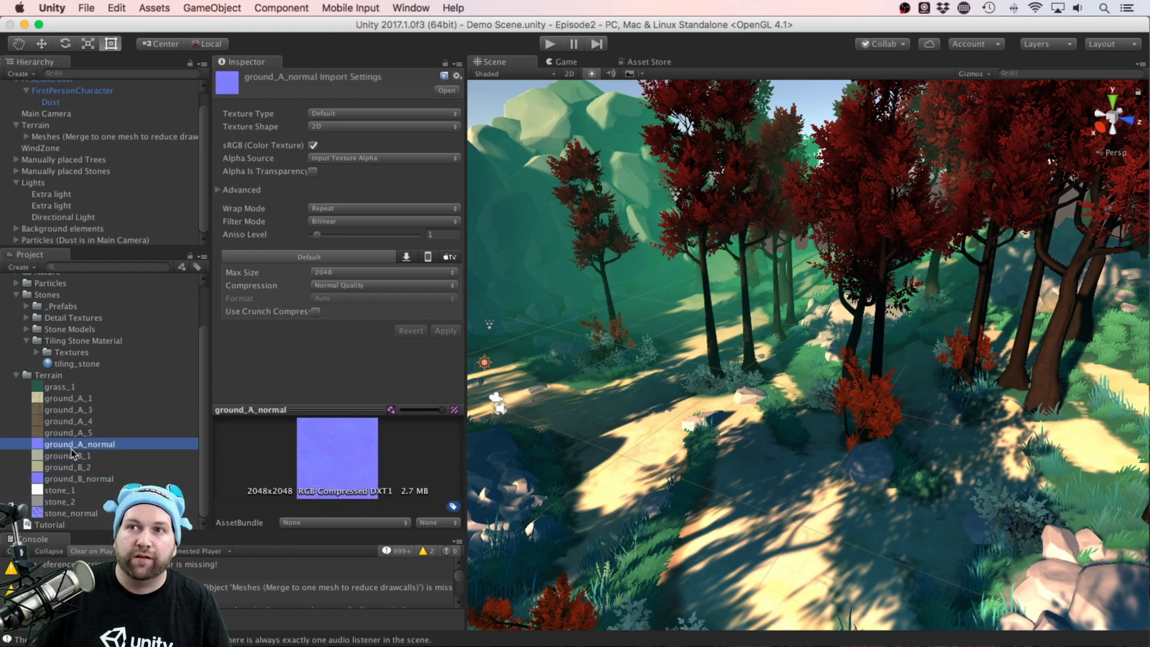